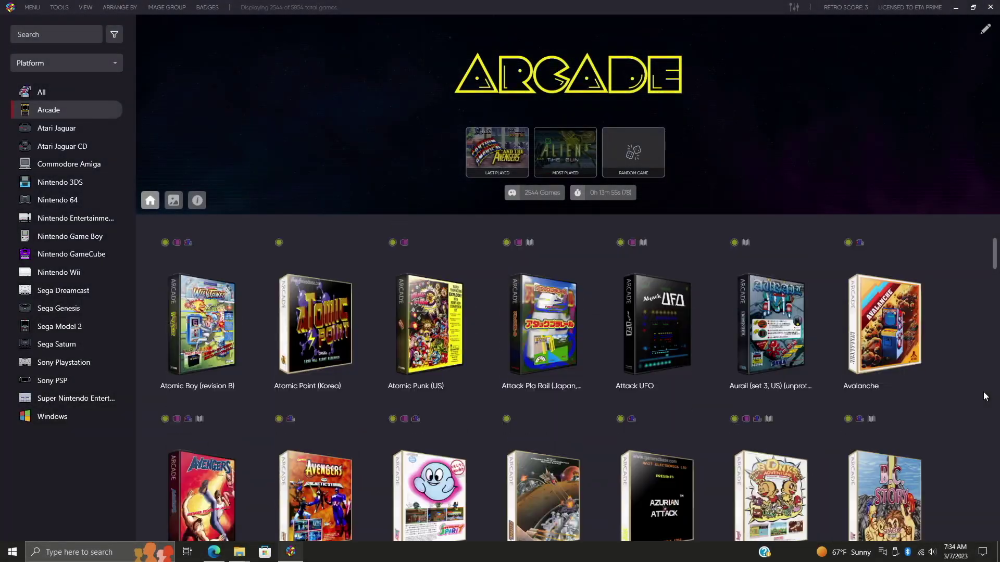
pyautogui.scroll(-2, 984, 396)
pyautogui.scroll(-2, 983, 397)
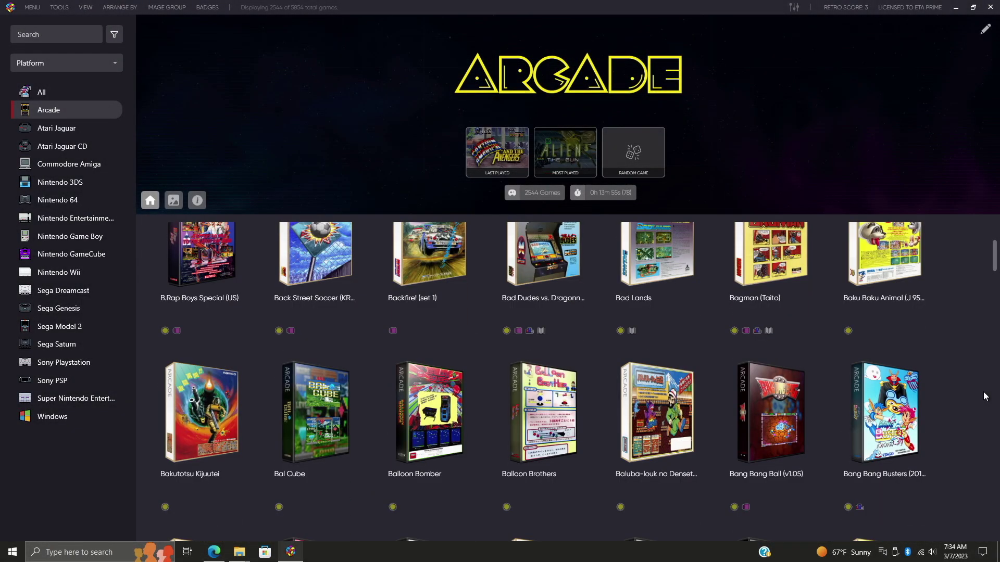
pyautogui.scroll(-3, 984, 396)
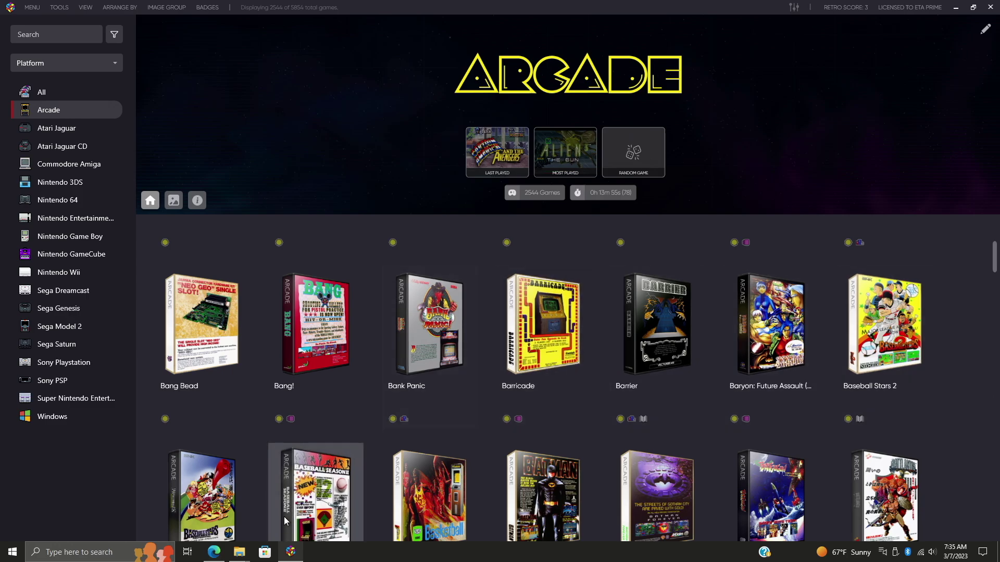
# - Switch to the libretro FinalBurn Neo documentation page in Edge
pyautogui.click(214, 553)
pyautogui.scroll(8, 616, 440)
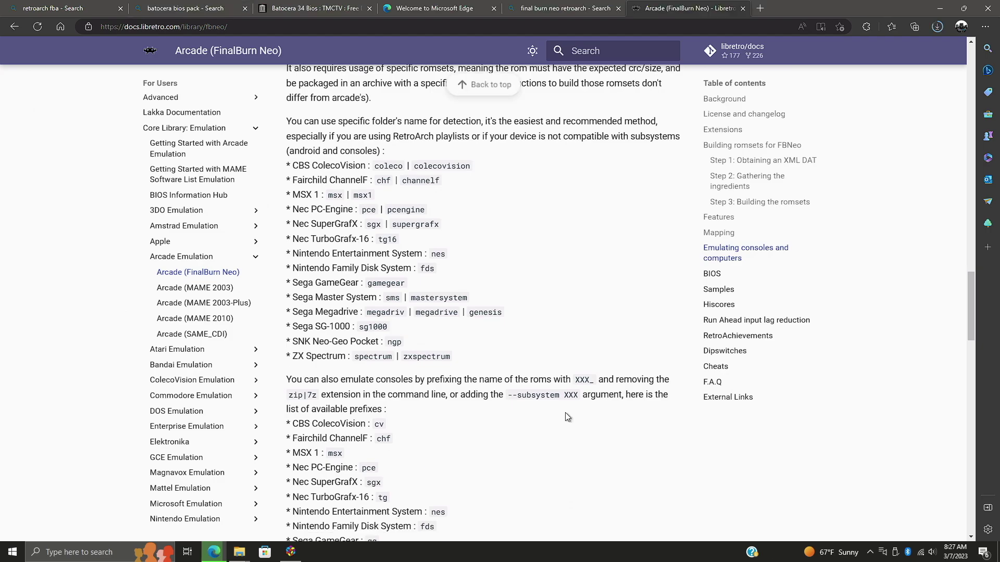
pyautogui.scroll(-3, 504, 432)
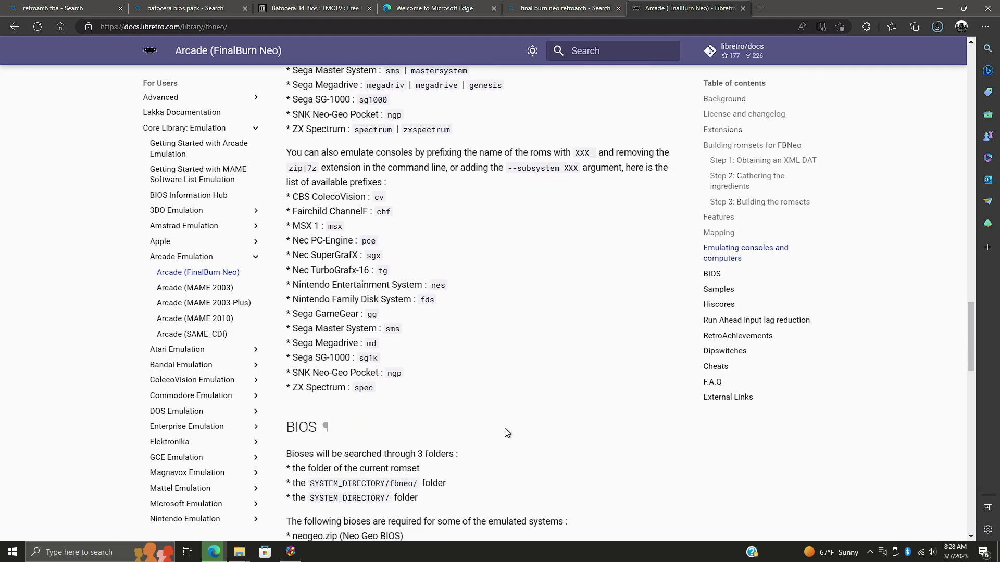
pyautogui.scroll(-3, 505, 432)
pyautogui.scroll(-2, 505, 432)
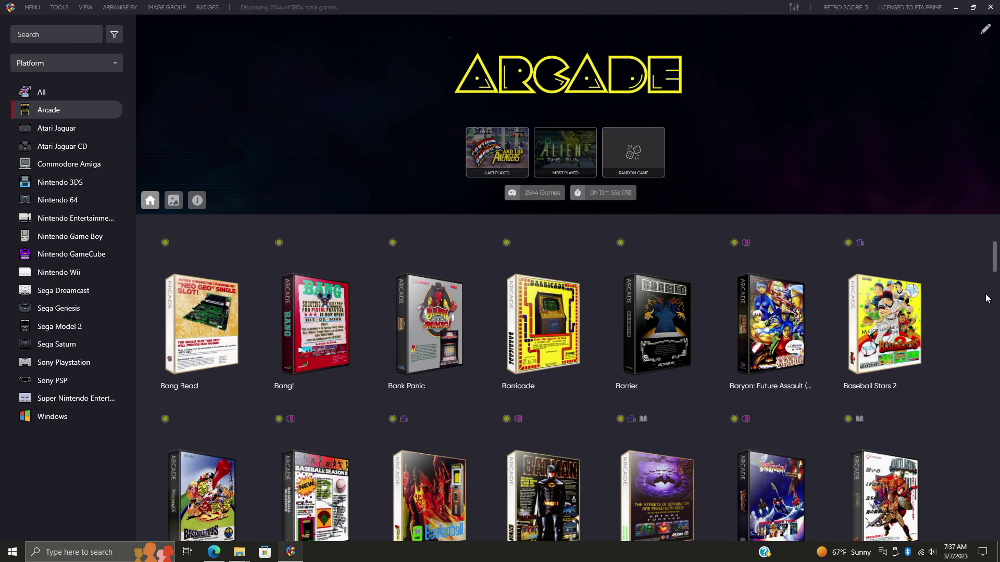
pyautogui.scroll(-2, 987, 298)
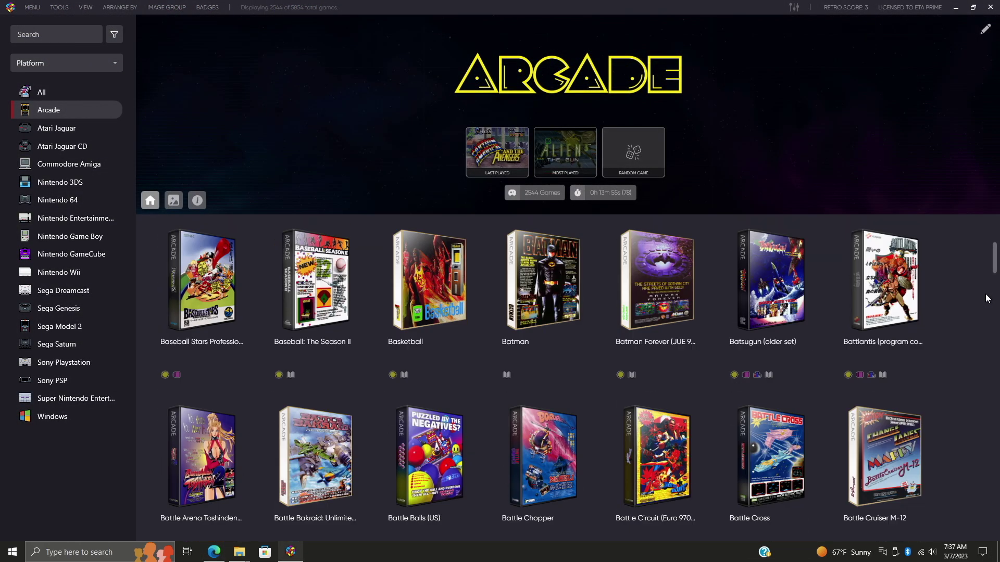
pyautogui.scroll(-3, 985, 297)
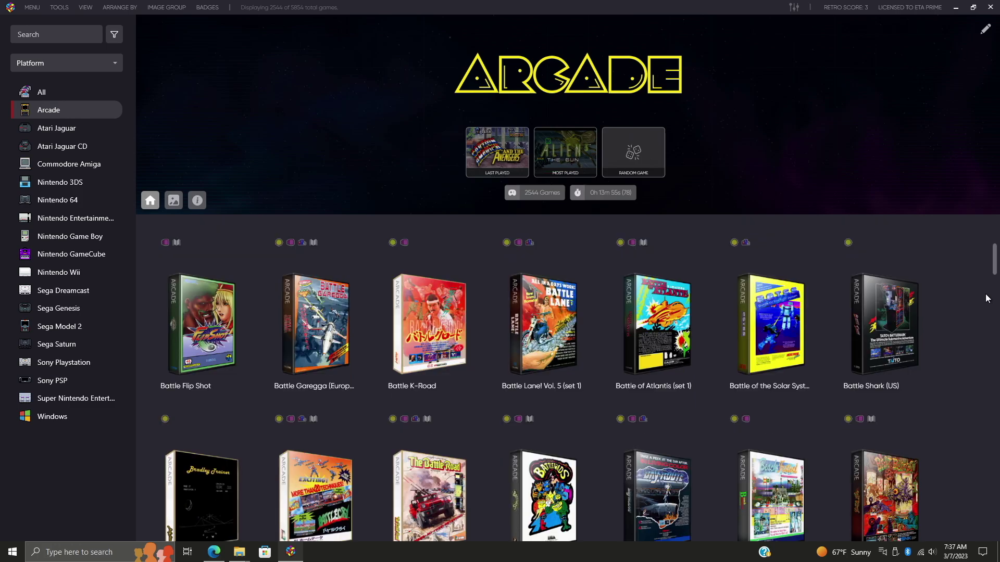
pyautogui.scroll(-2, 986, 298)
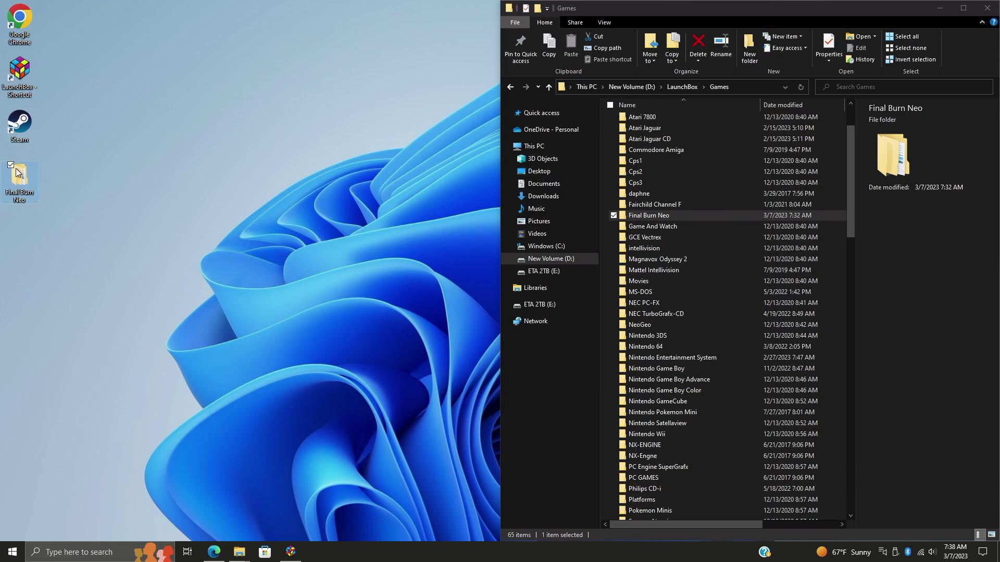
# - Check that LaunchBox's Games\Final Burn Neo folder holds 251 ROM zips, then return to LaunchBox
pyautogui.doubleClick(18, 172)
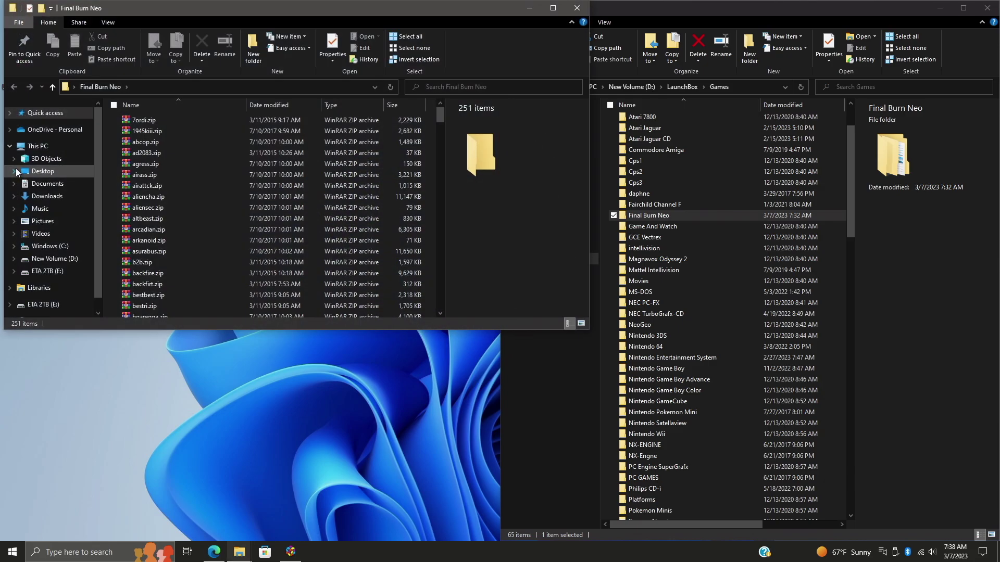
pyautogui.scroll(-5, 262, 219)
pyautogui.scroll(-5, 261, 219)
pyautogui.scroll(-5, 262, 219)
pyautogui.scroll(-8, 262, 220)
pyautogui.scroll(-8, 261, 219)
pyautogui.scroll(-7, 262, 219)
pyautogui.scroll(-6, 262, 219)
pyautogui.scroll(-6, 262, 220)
pyautogui.scroll(-5, 262, 219)
pyautogui.scroll(-5, 262, 219)
pyautogui.scroll(5, 261, 219)
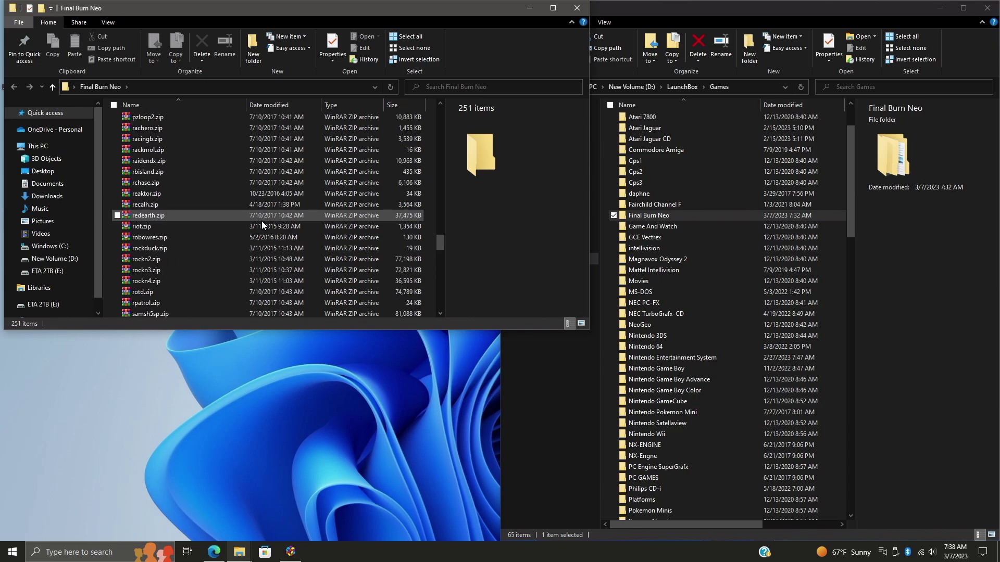
pyautogui.scroll(10, 261, 221)
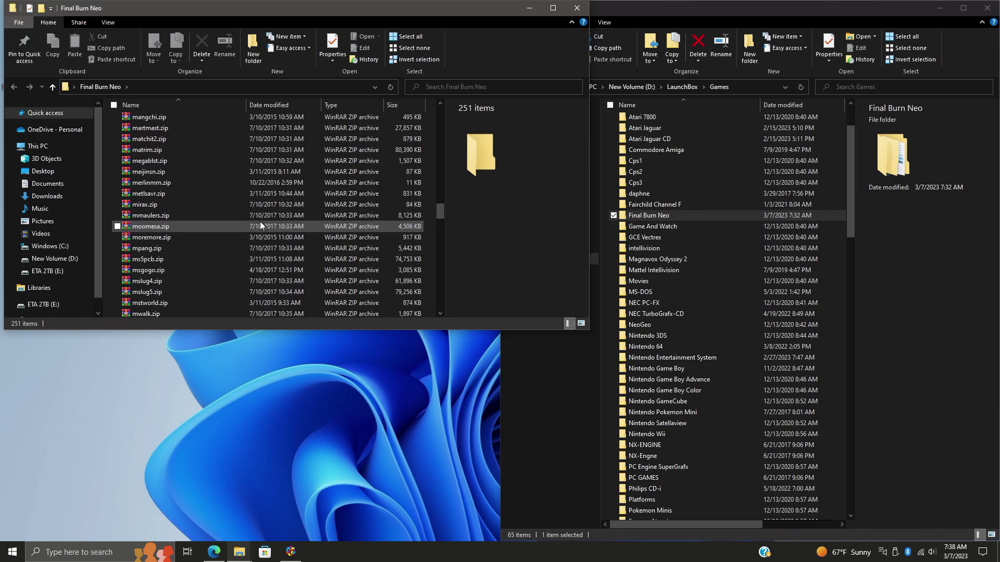
pyautogui.scroll(1, 260, 222)
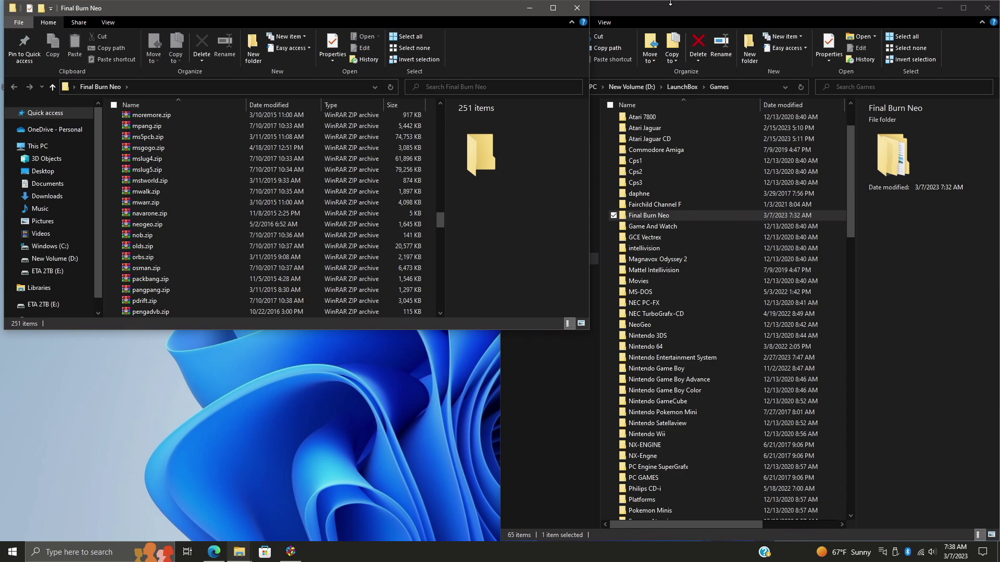
pyautogui.click(531, 10)
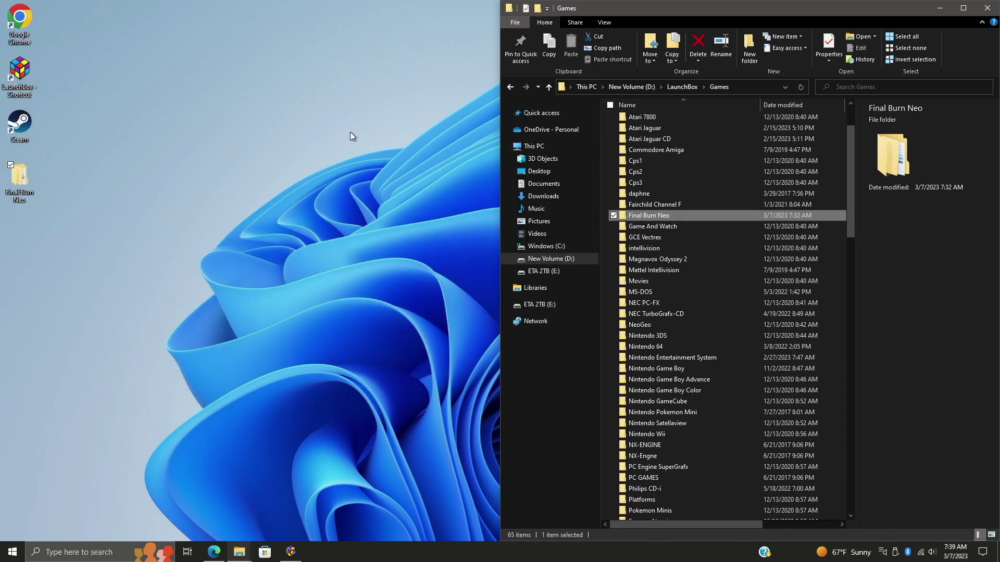
pyautogui.doubleClick(680, 215)
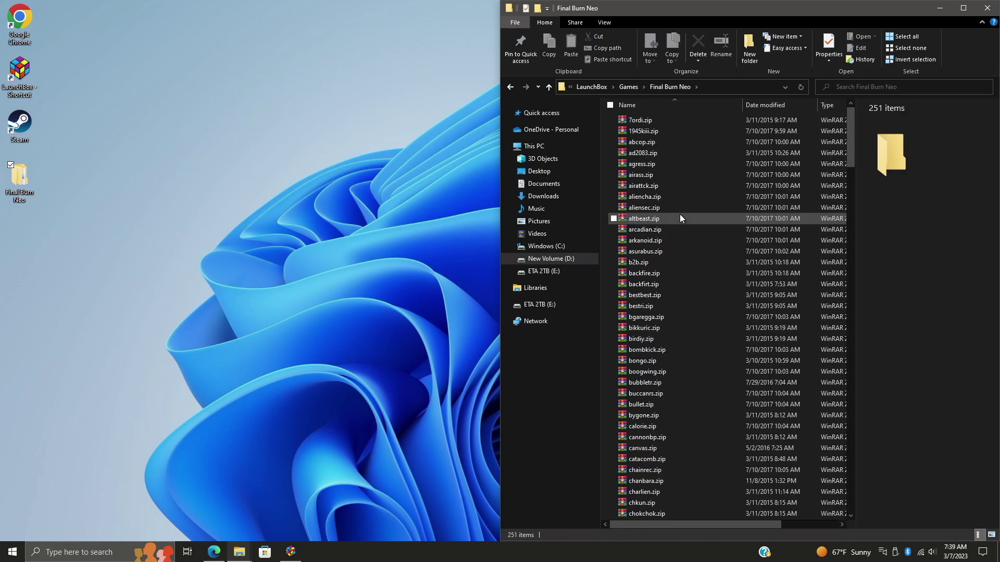
pyautogui.scroll(-8, 703, 290)
pyautogui.scroll(-7, 708, 333)
pyautogui.scroll(-7, 709, 332)
pyautogui.scroll(-7, 708, 332)
pyautogui.scroll(-10, 709, 333)
pyautogui.scroll(-10, 708, 332)
pyautogui.scroll(-10, 709, 332)
pyautogui.scroll(-10, 709, 333)
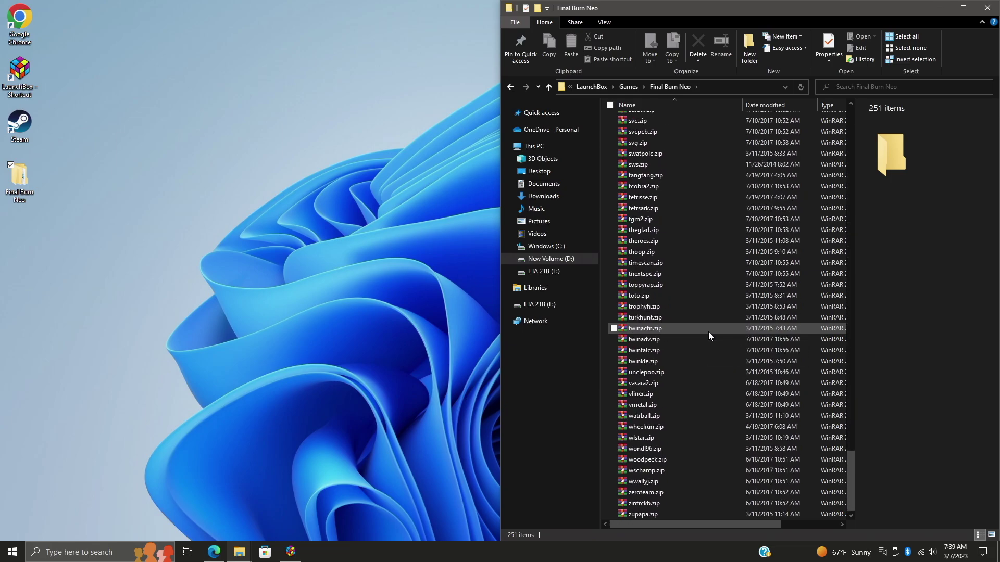
pyautogui.click(940, 9)
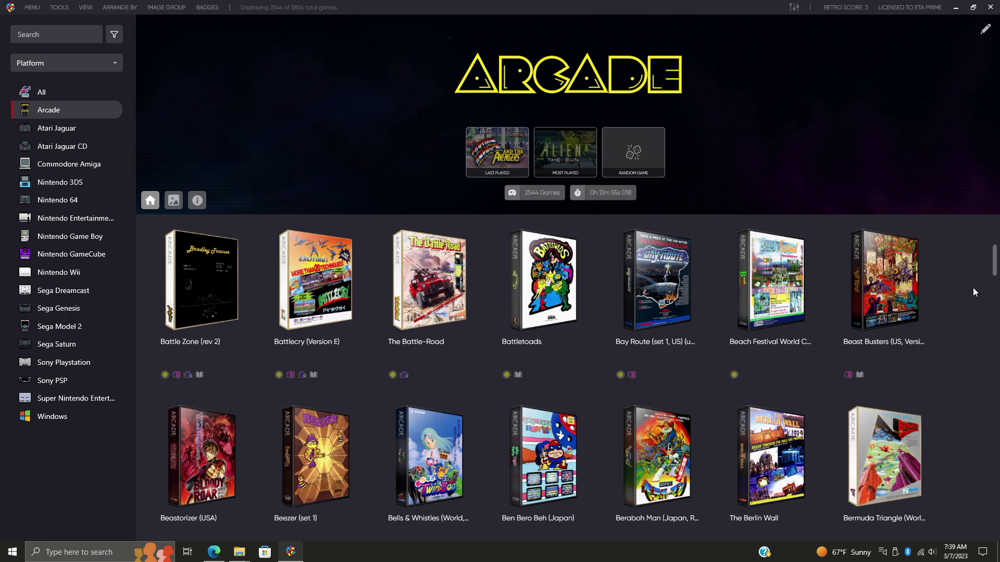
# - Run the RetroArch update from LaunchBox's Tools menu
pyautogui.click(61, 7)
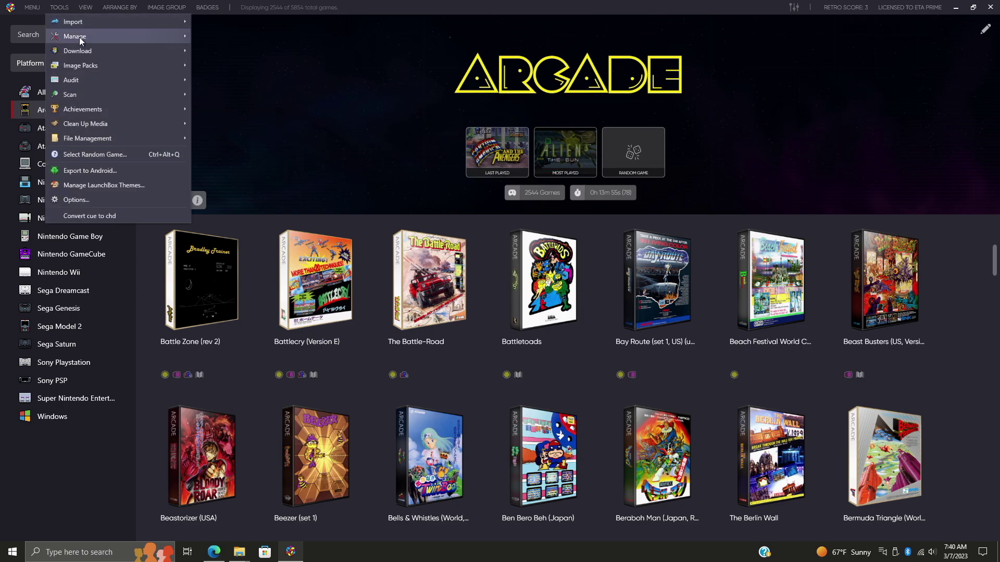
pyautogui.moveTo(75, 36)
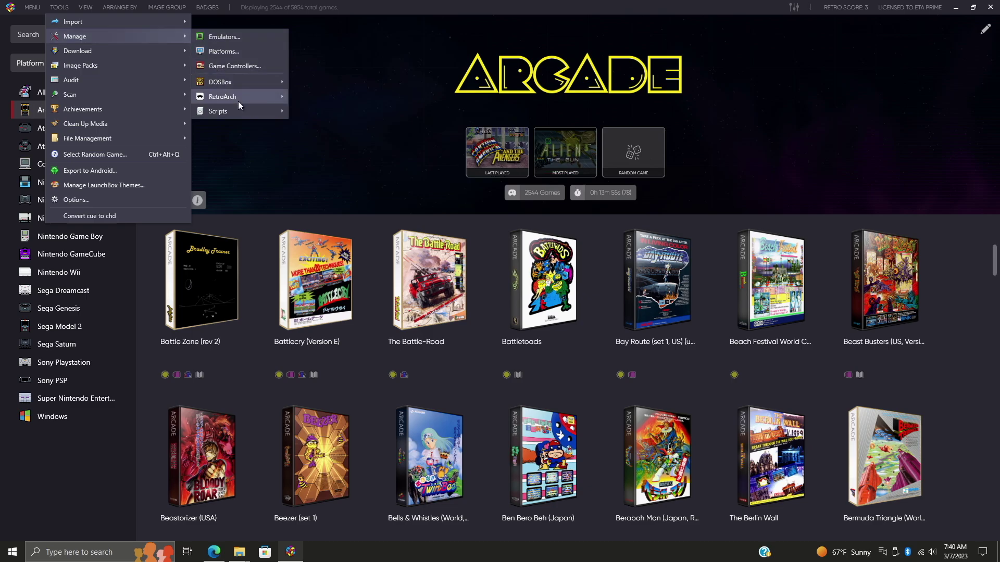
pyautogui.moveTo(234, 97)
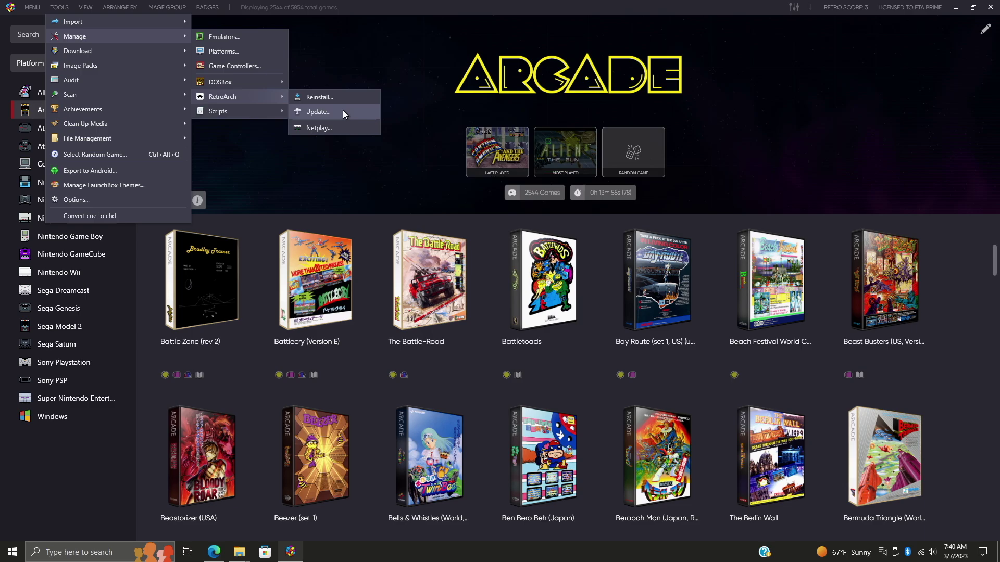
pyautogui.click(343, 110)
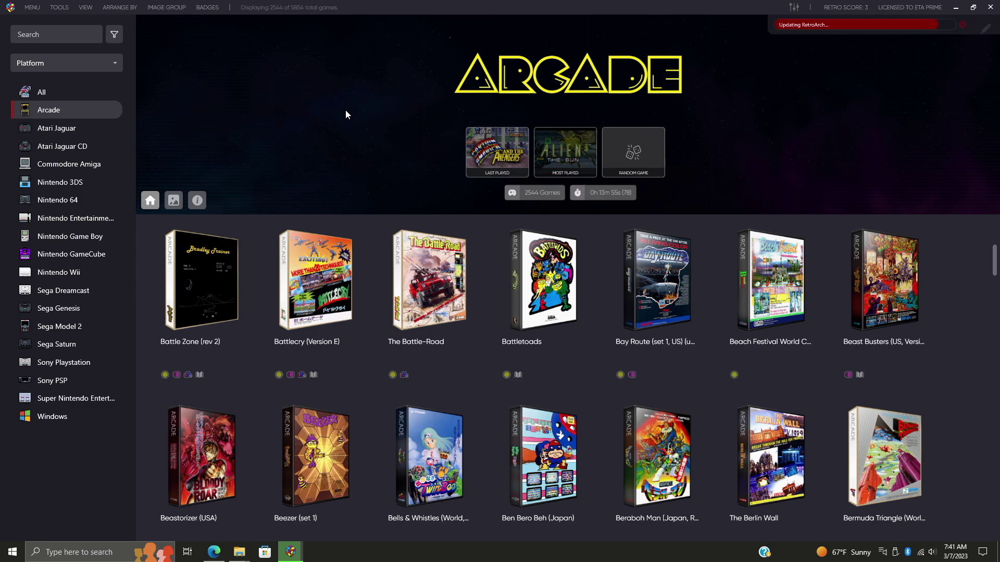
pyautogui.scroll(-3, 345, 114)
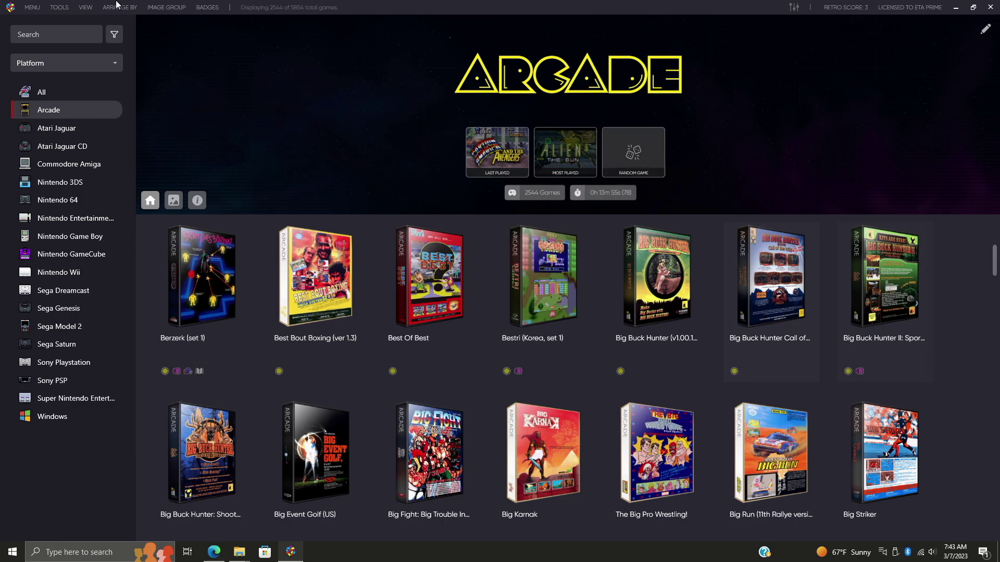
# - Start the ROM Files import wizard with Games\Final Burn Neo as the source folder
pyautogui.click(64, 8)
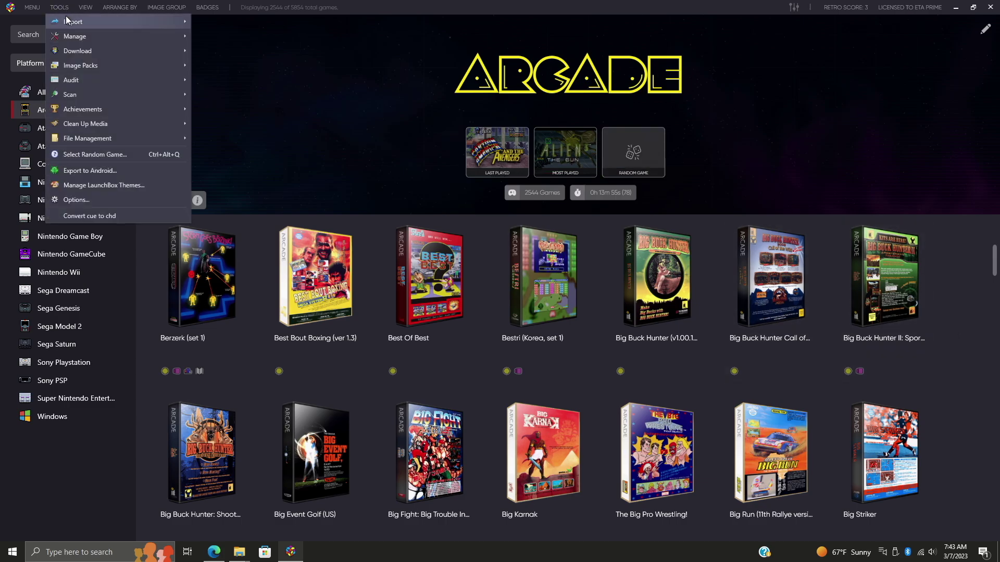
pyautogui.click(255, 24)
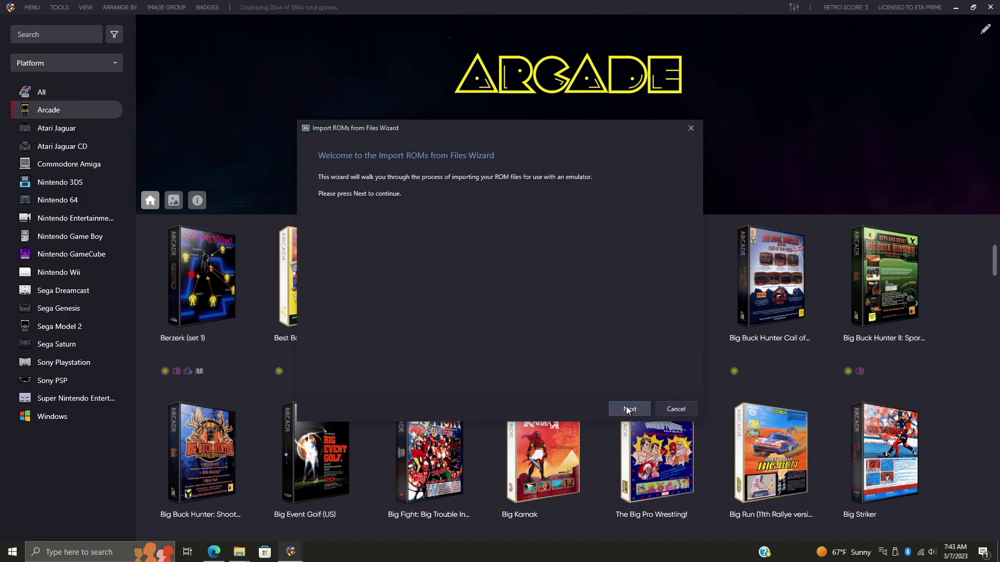
pyautogui.click(630, 409)
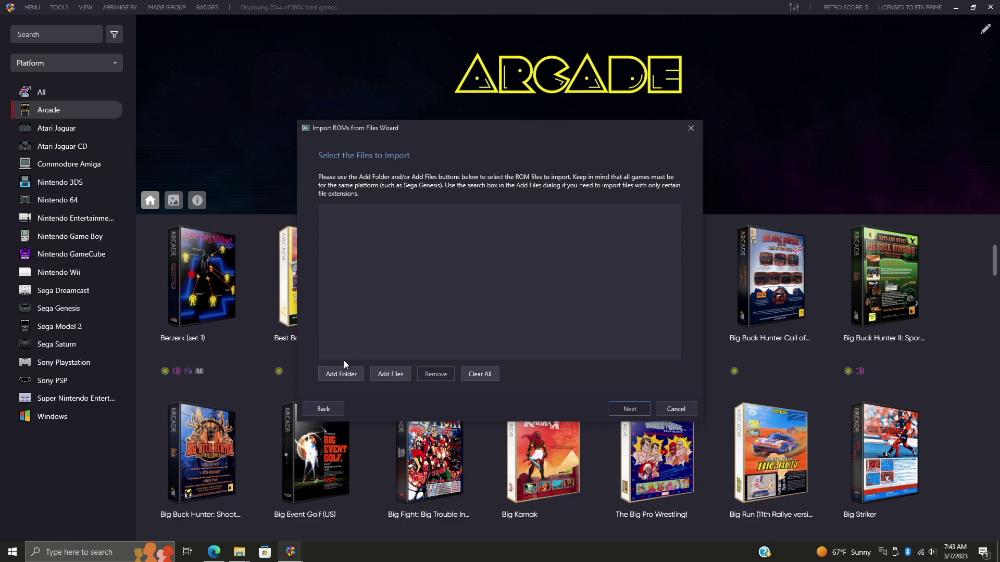
pyautogui.click(340, 375)
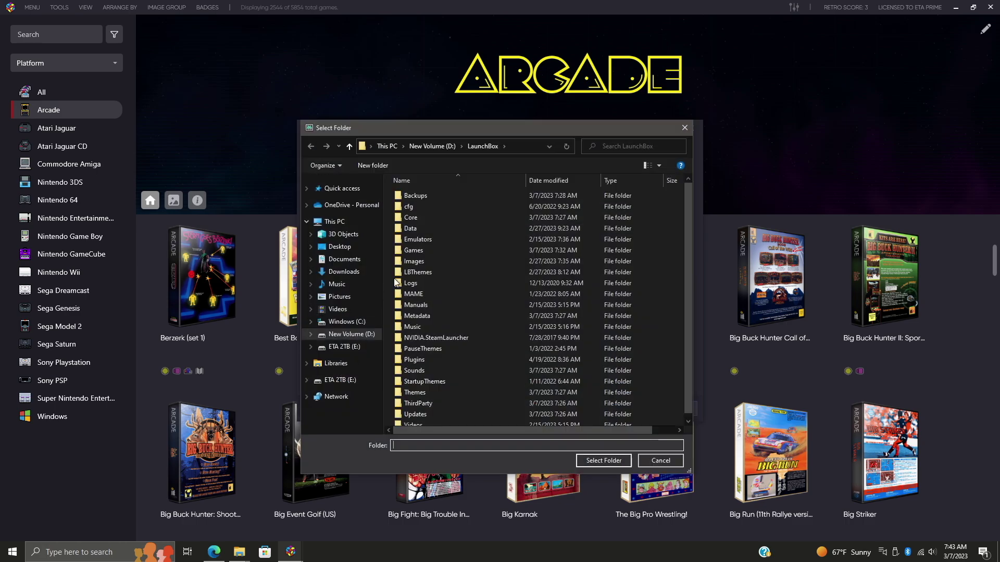
pyautogui.doubleClick(414, 251)
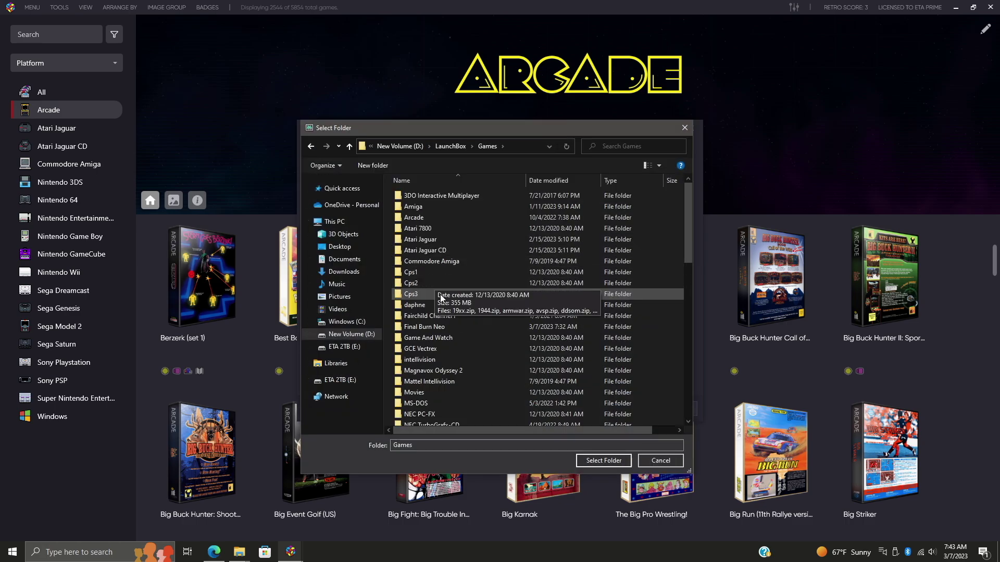
pyautogui.doubleClick(441, 328)
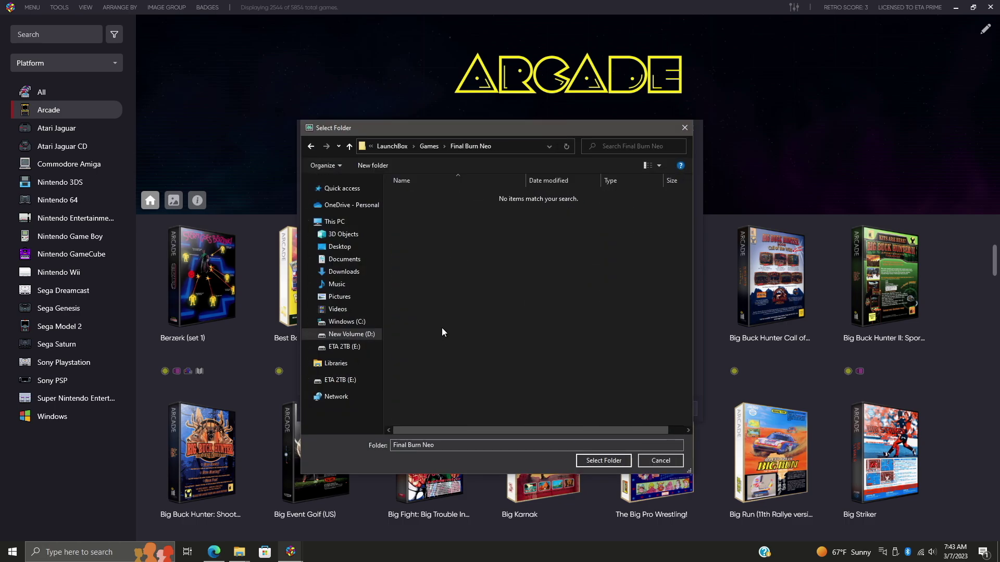
pyautogui.click(603, 460)
pyautogui.click(630, 409)
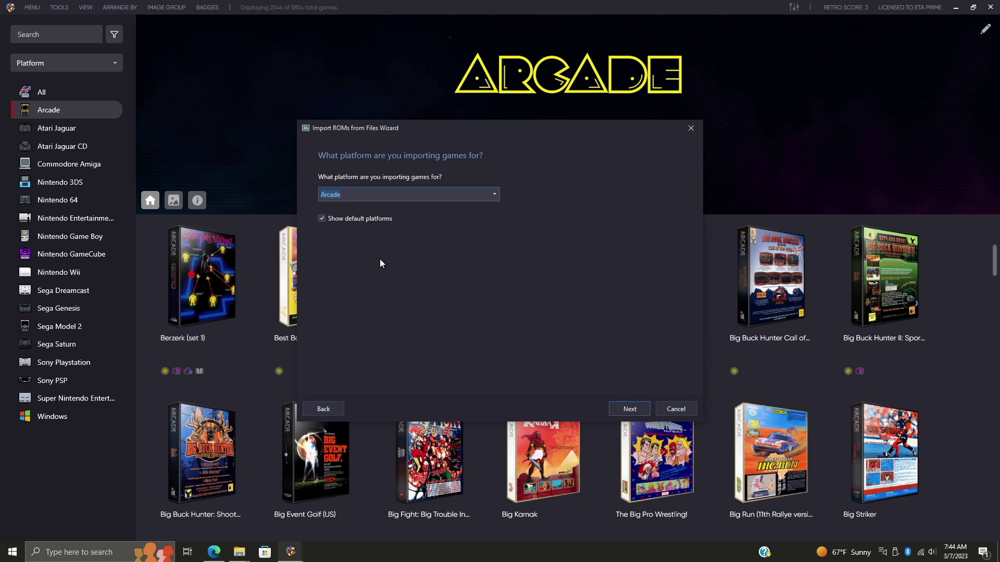
pyautogui.write('Final Burn Neo')
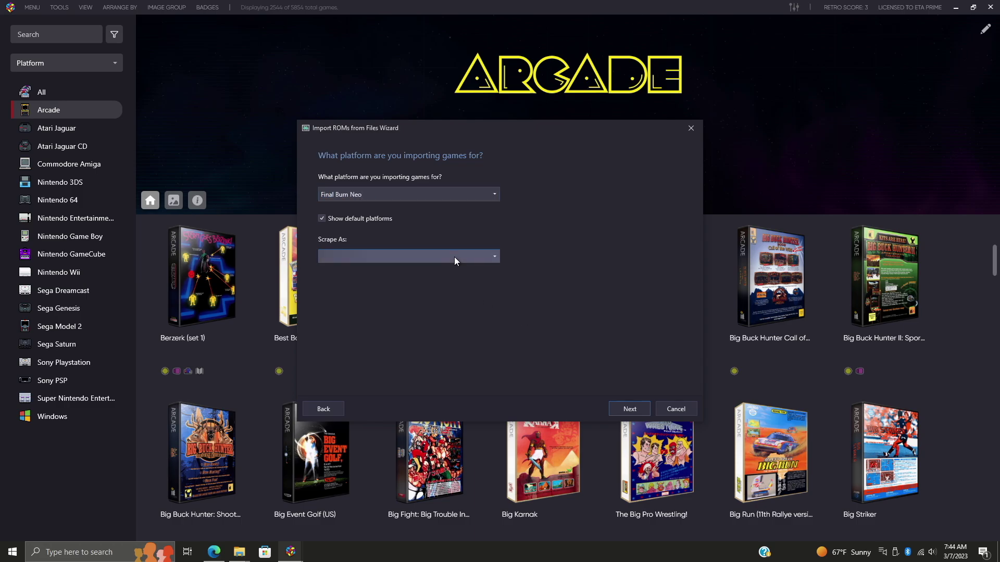
# - Name the platform Final Burn Neo and scrape its games as Arcade
pyautogui.click(451, 259)
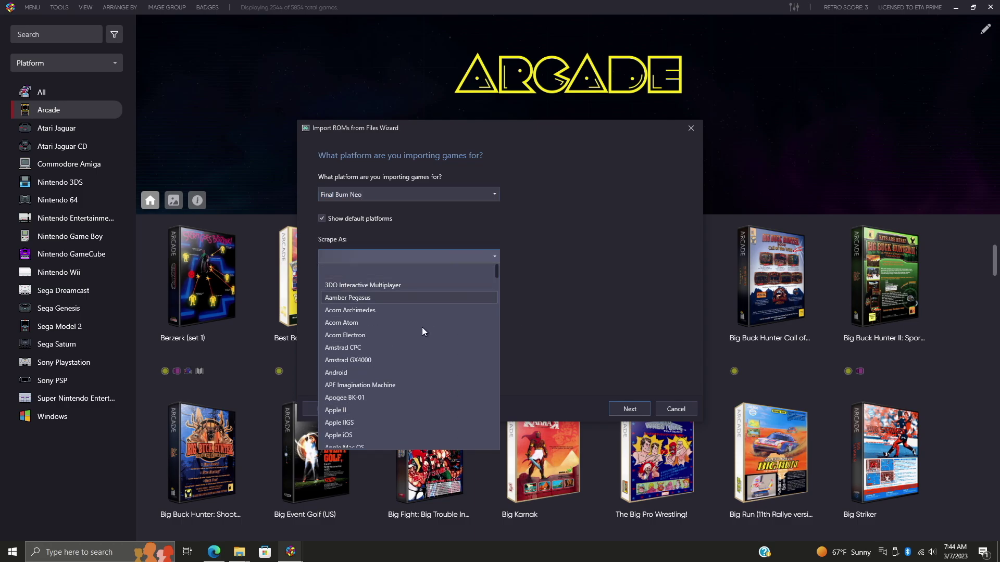
pyautogui.scroll(-1, 364, 398)
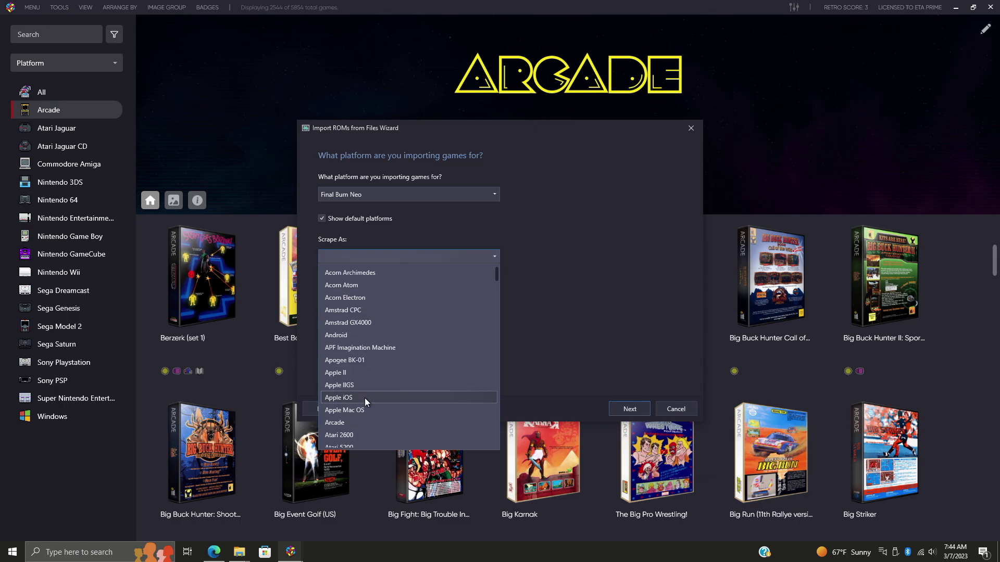
pyautogui.click(350, 421)
# - Choose Retroarch as the emulator with the fbneo_libretro core
pyautogui.click(638, 408)
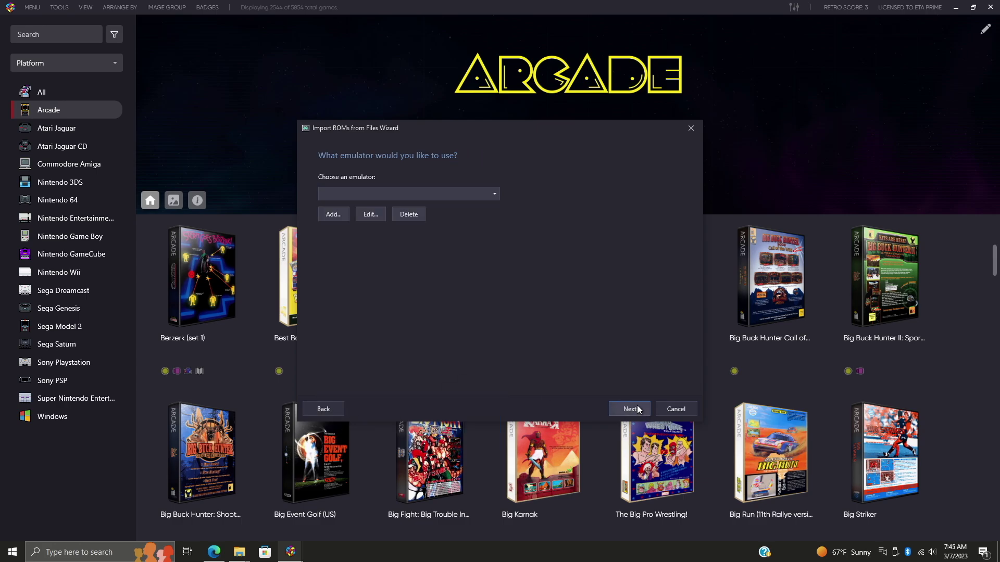
pyautogui.click(494, 194)
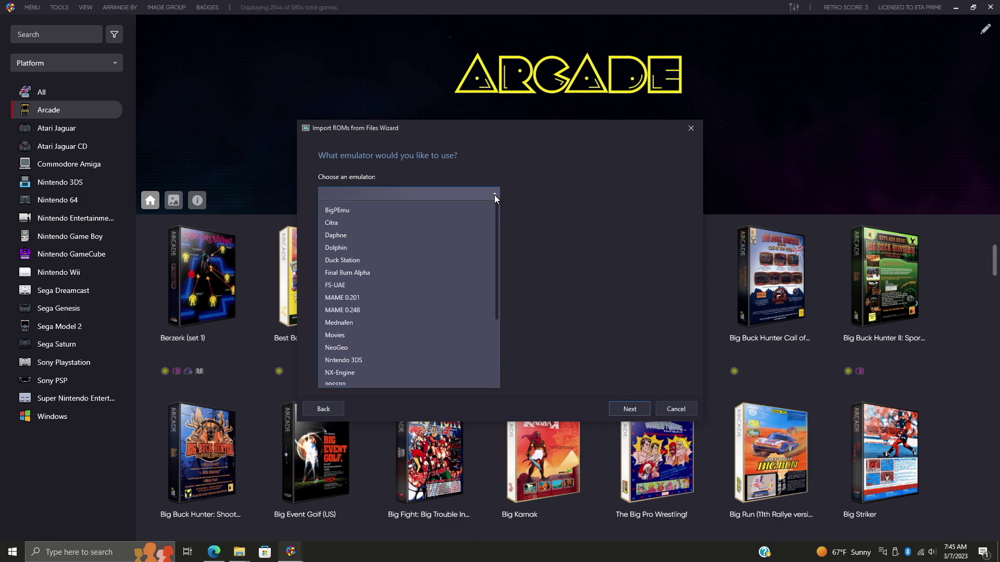
pyautogui.click(495, 195)
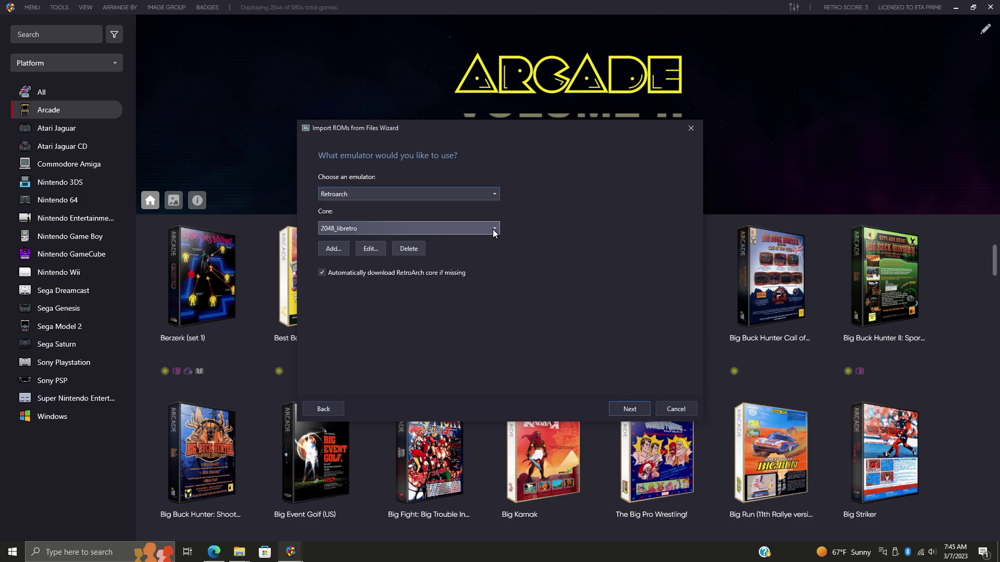
pyautogui.click(493, 229)
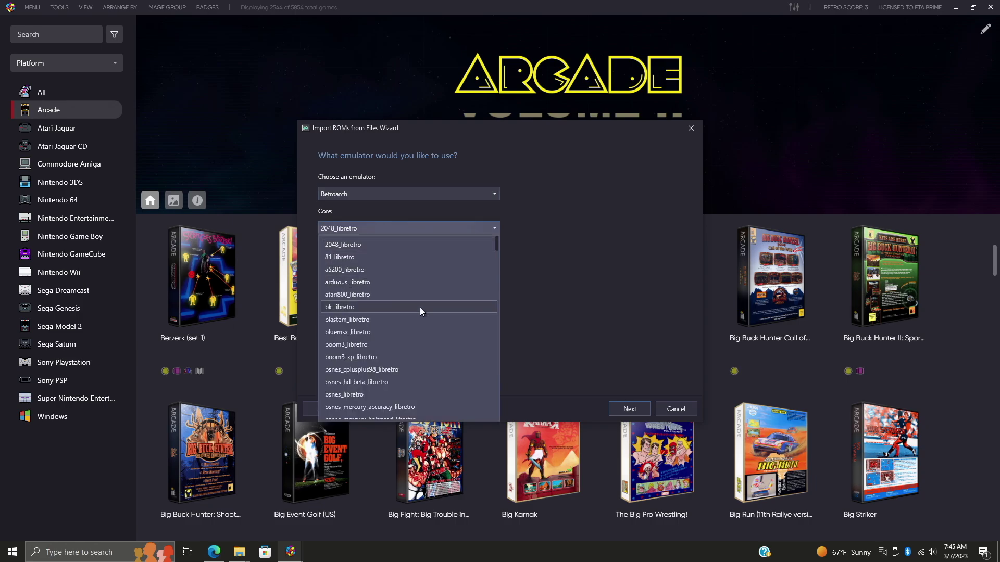
pyautogui.scroll(-1, 420, 308)
pyautogui.scroll(-2, 421, 308)
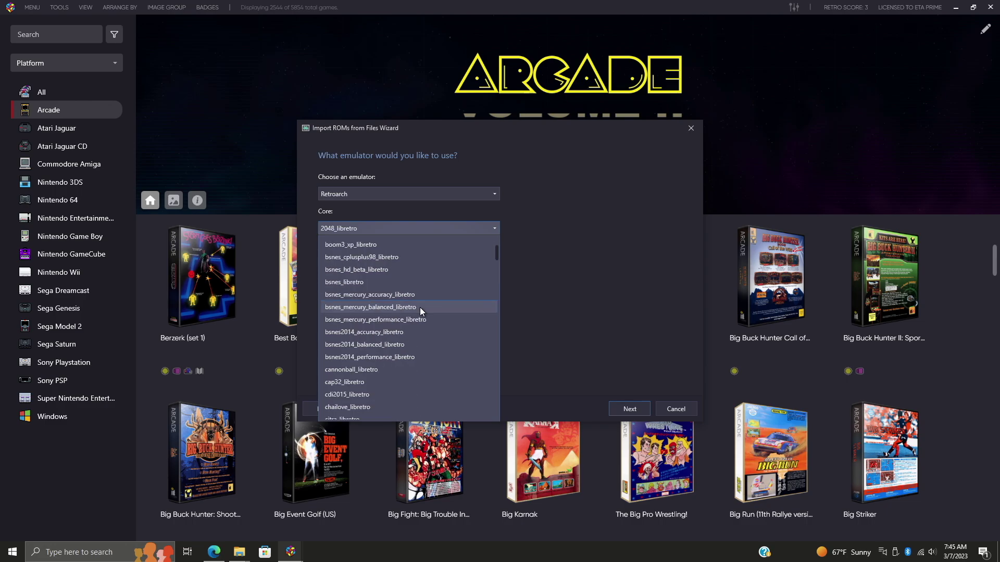
pyautogui.scroll(-2, 420, 308)
pyautogui.scroll(-1, 420, 307)
pyautogui.scroll(-2, 420, 307)
pyautogui.scroll(-1, 420, 307)
pyautogui.scroll(-1, 420, 307)
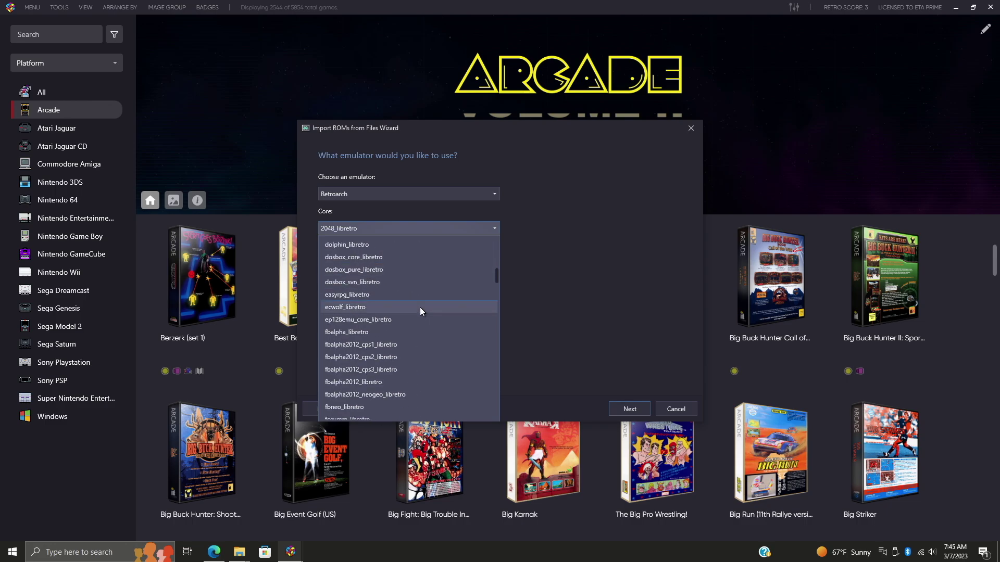
pyautogui.scroll(-1, 419, 307)
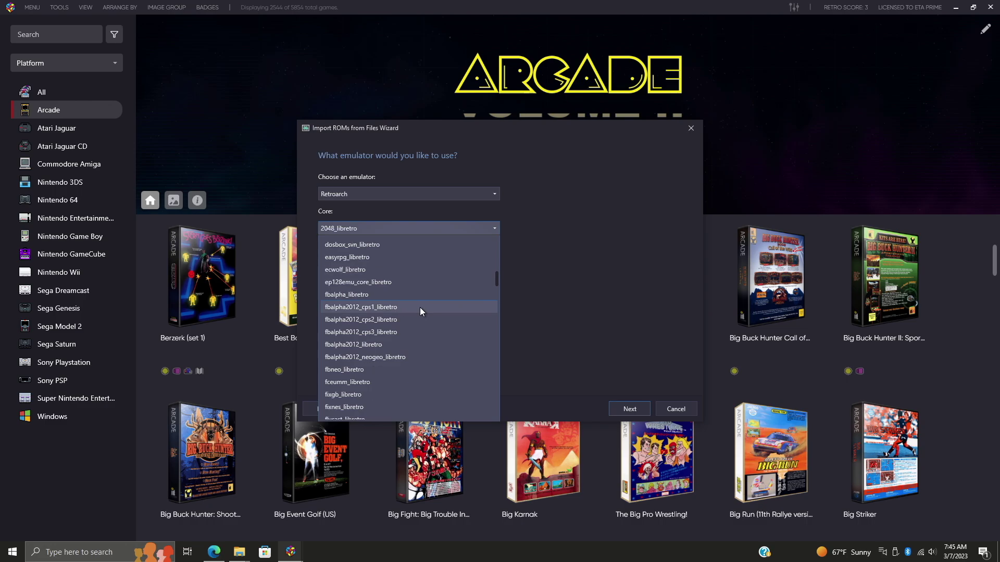
pyautogui.click(382, 370)
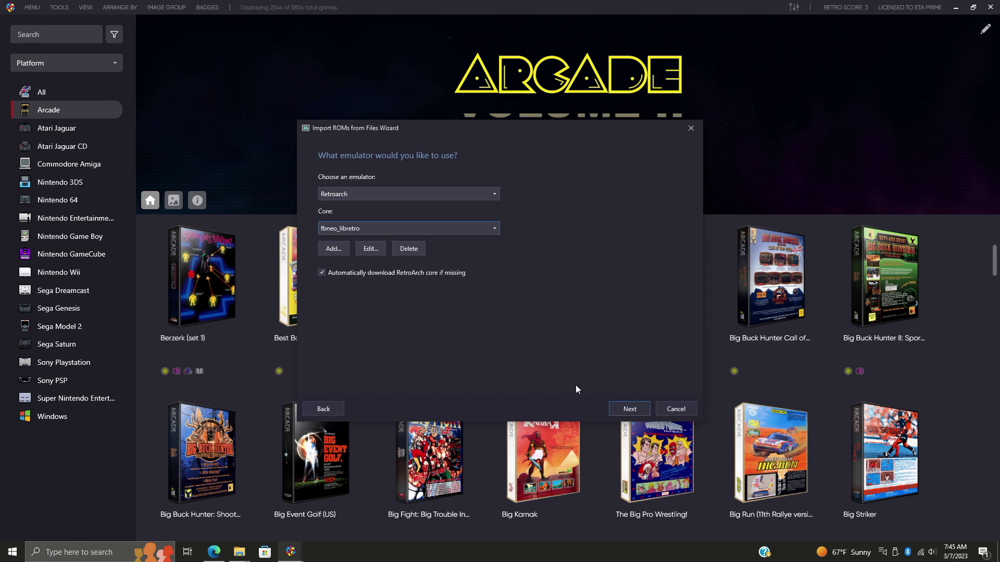
pyautogui.click(631, 407)
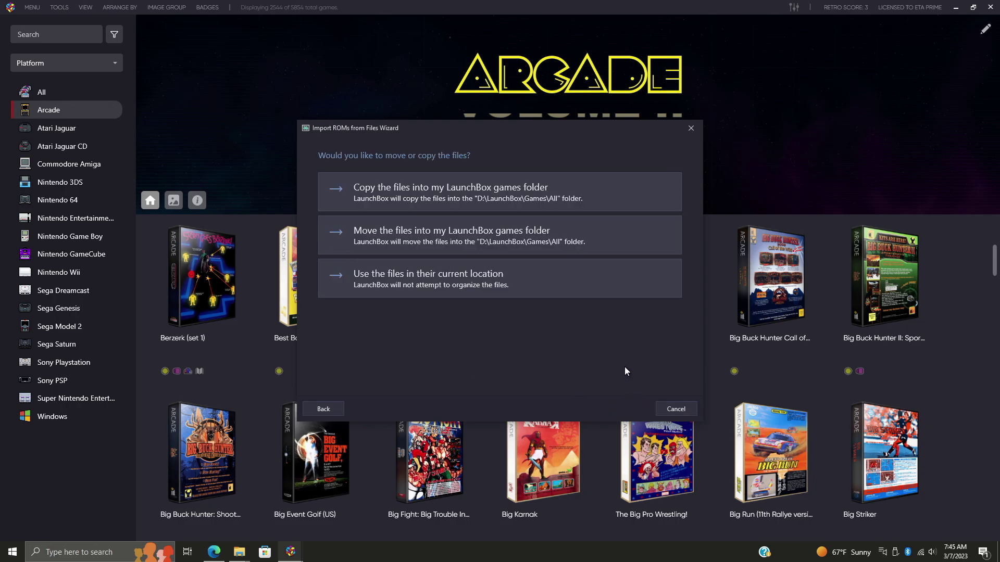
# - Keep files in place, accept the default metadata, image and media downloads, and finish
pyautogui.click(478, 289)
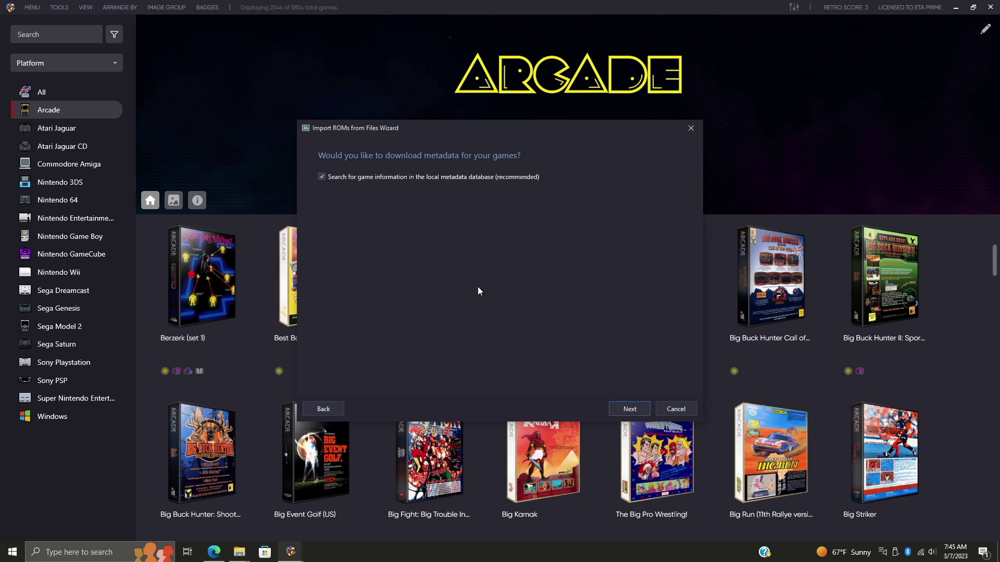
pyautogui.click(628, 410)
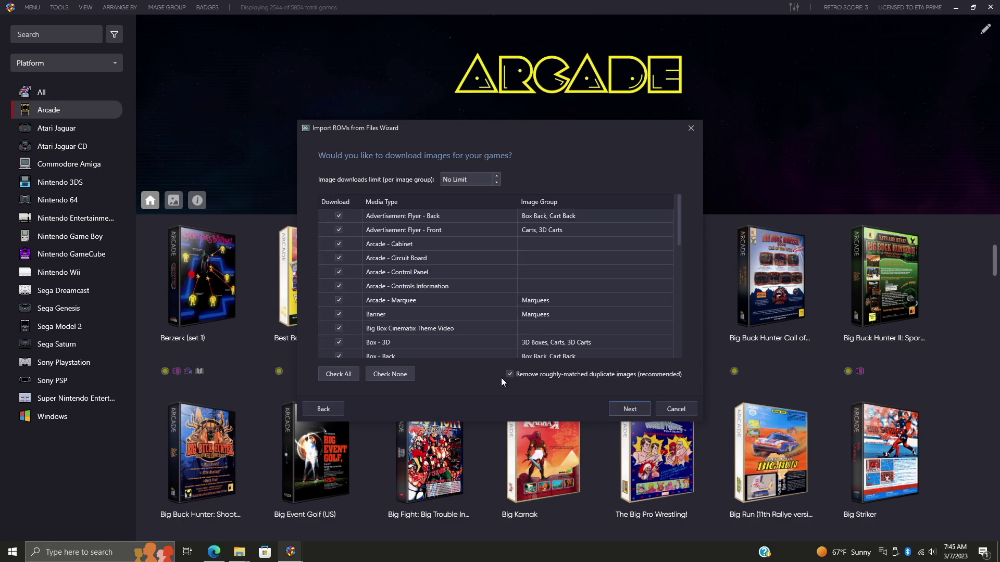
pyautogui.click(633, 406)
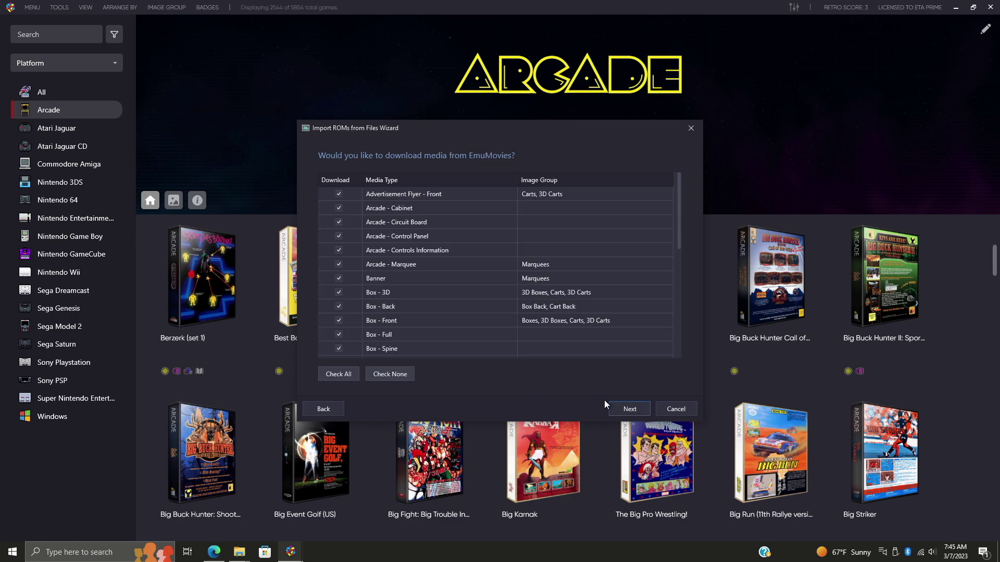
pyautogui.click(626, 412)
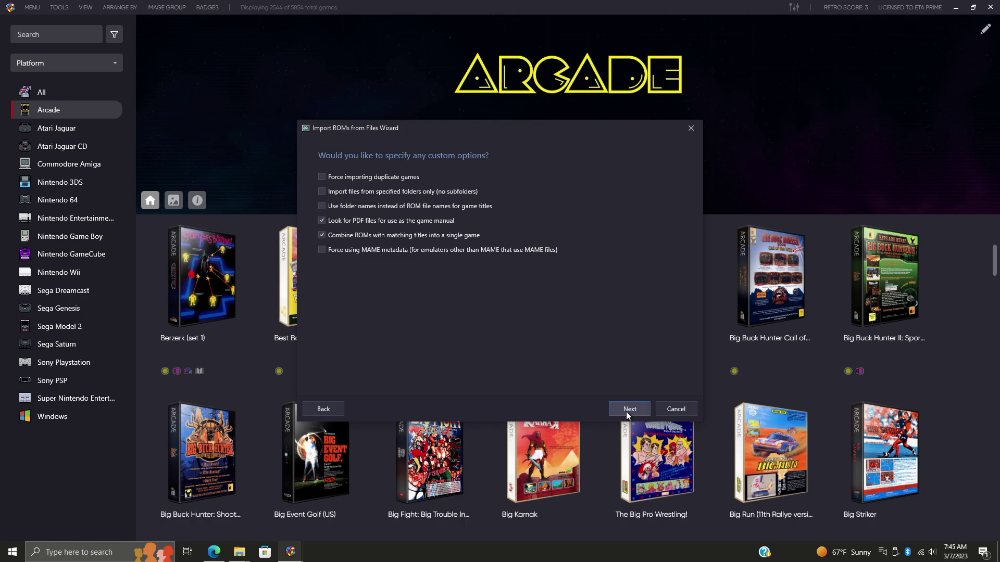
pyautogui.click(626, 412)
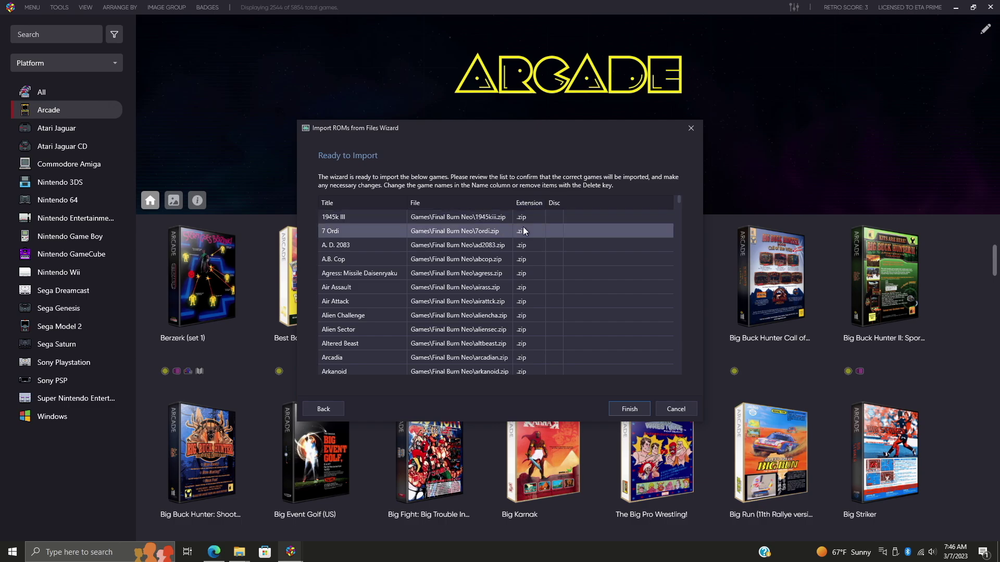
pyautogui.click(621, 409)
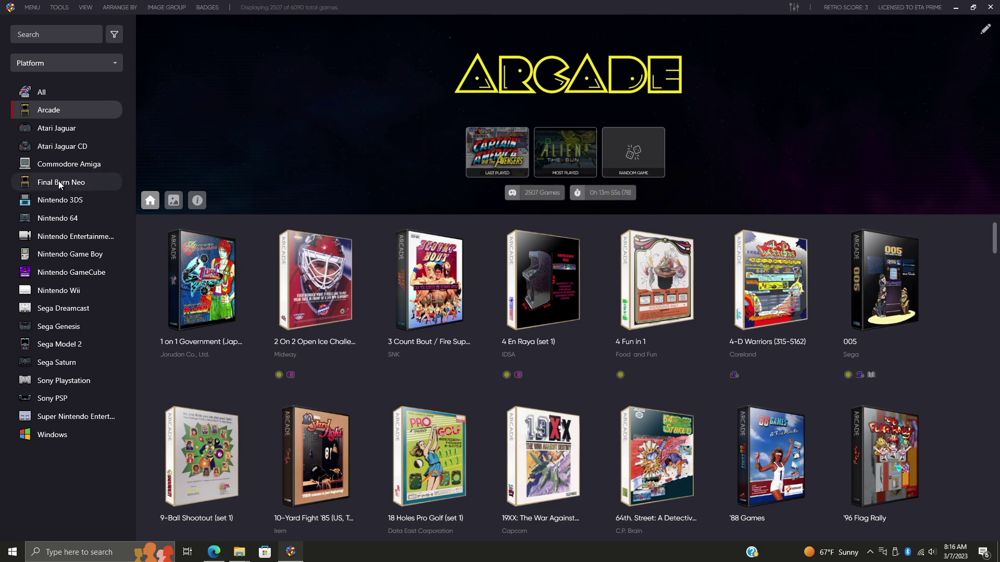
# - Select Final Burn Neo in the platform sidebar to show its imported games
pyautogui.click(58, 183)
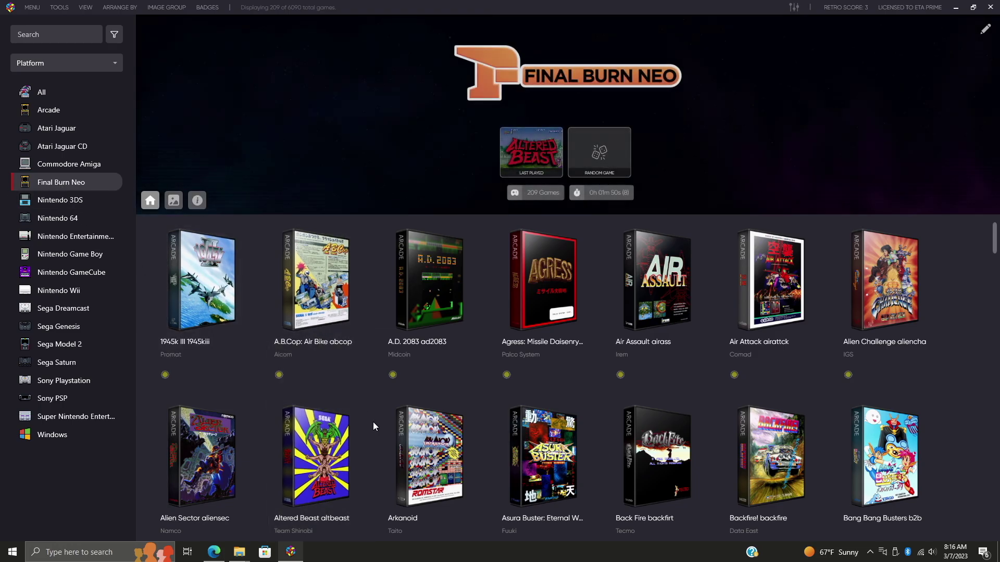
pyautogui.scroll(-3, 374, 423)
pyautogui.scroll(-4, 373, 423)
pyautogui.scroll(-3, 374, 423)
pyautogui.scroll(-2, 373, 422)
pyautogui.scroll(-4, 374, 422)
pyautogui.scroll(-4, 374, 423)
pyautogui.scroll(-4, 373, 426)
pyautogui.scroll(-4, 373, 423)
pyautogui.scroll(-4, 374, 423)
pyautogui.scroll(-4, 374, 422)
pyautogui.scroll(-4, 374, 423)
pyautogui.scroll(-4, 373, 423)
pyautogui.scroll(-4, 374, 423)
pyautogui.scroll(-3, 374, 423)
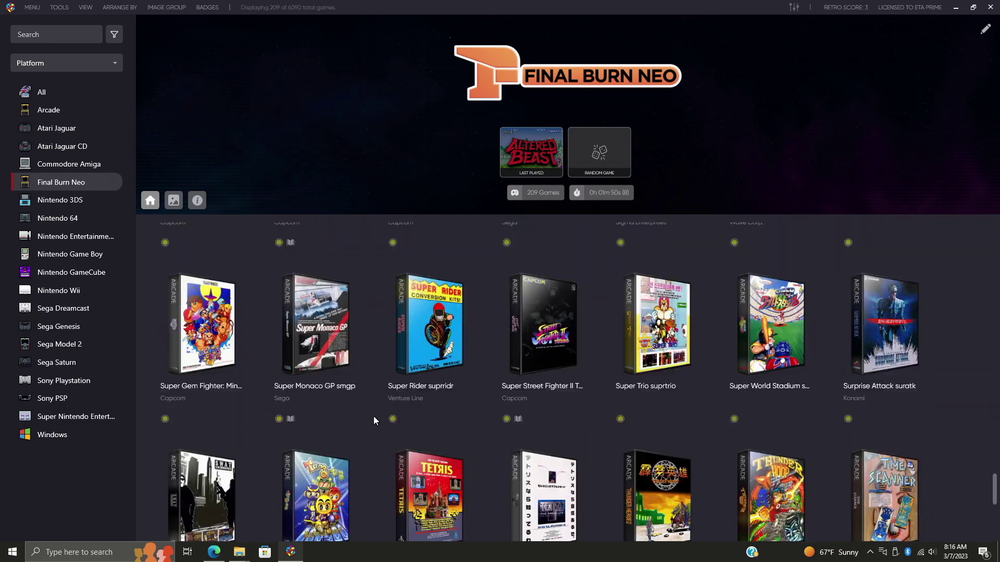
pyautogui.scroll(-4, 374, 417)
pyautogui.scroll(-2, 374, 416)
pyautogui.scroll(-2, 374, 415)
pyautogui.scroll(2, 373, 415)
pyautogui.scroll(2, 374, 415)
pyautogui.scroll(1, 374, 414)
pyautogui.scroll(4, 374, 415)
pyautogui.scroll(2, 373, 414)
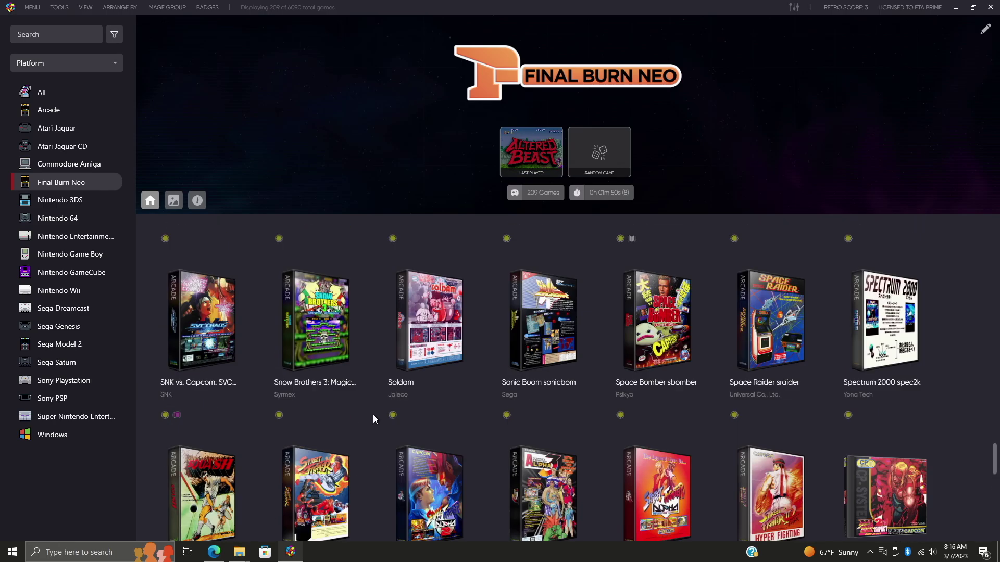
pyautogui.scroll(3, 373, 415)
pyautogui.scroll(3, 371, 415)
pyautogui.scroll(3, 372, 415)
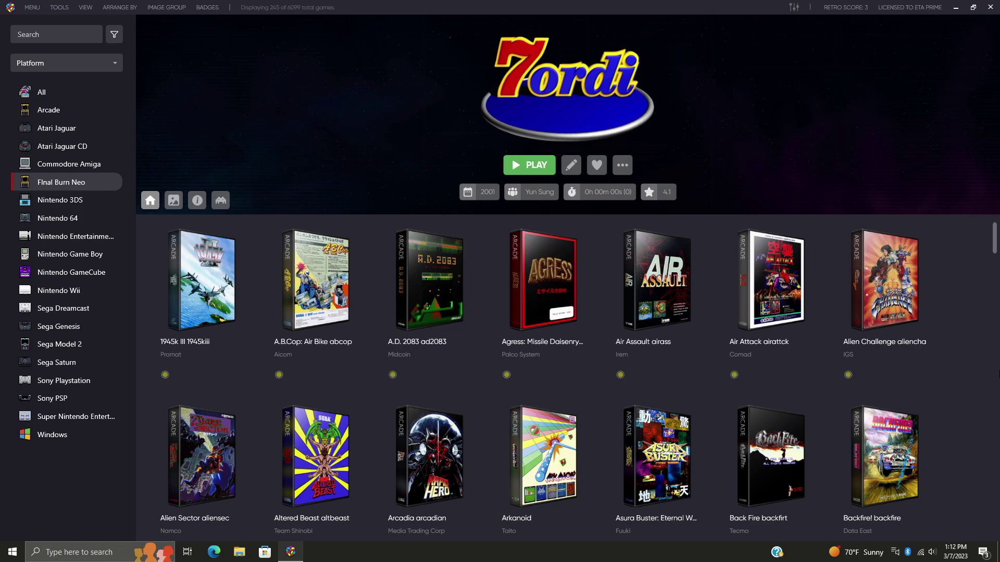
# - In RetroArch's Associated Platforms, untick Extract ROMs for Final Burn Neo and save
pyautogui.click(58, 9)
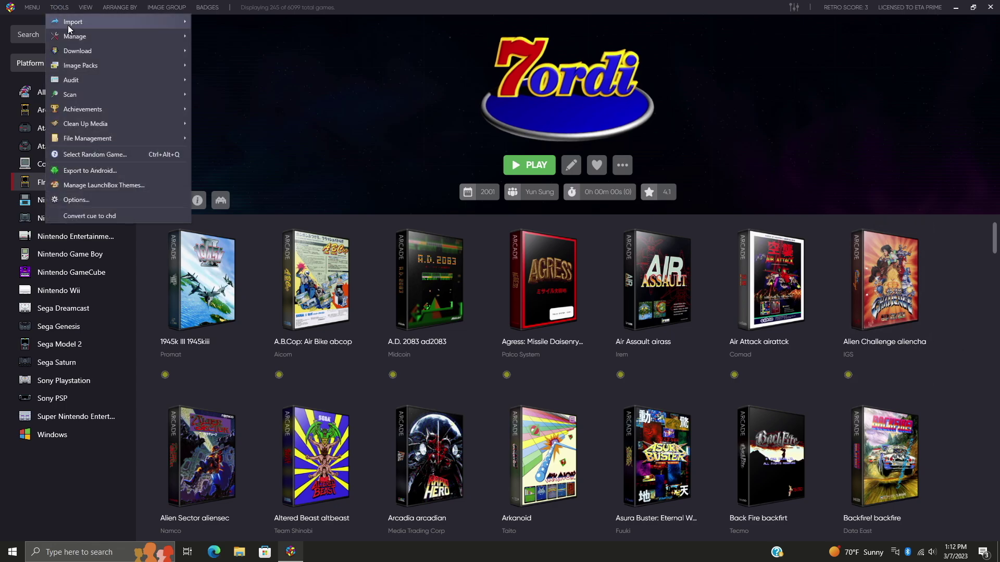
pyautogui.moveTo(76, 36)
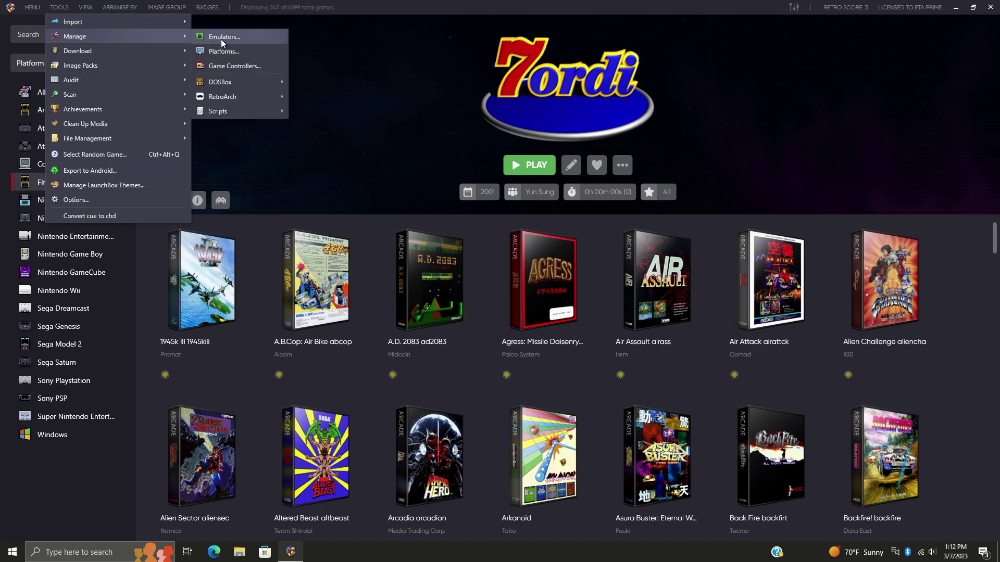
pyautogui.click(221, 38)
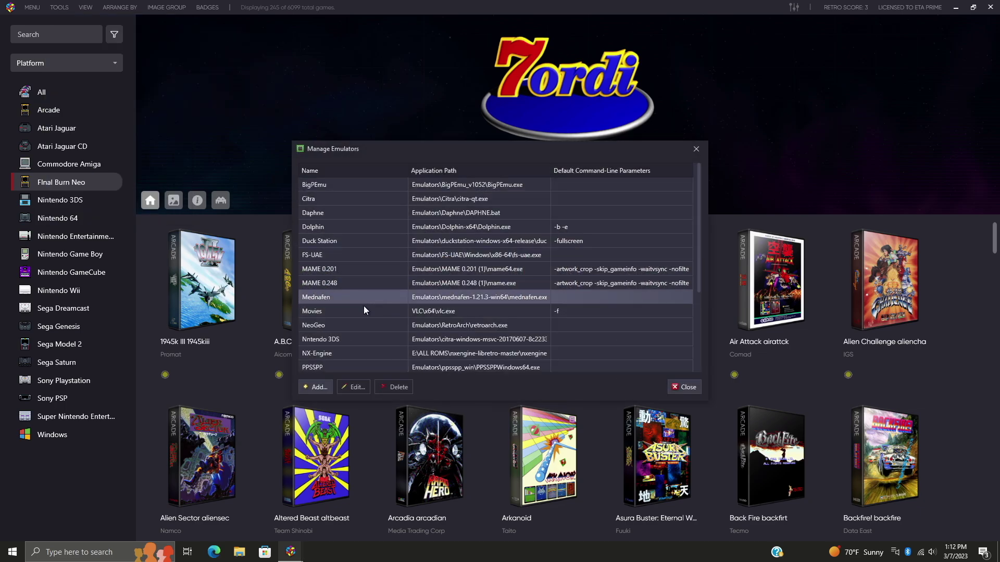
pyautogui.scroll(-5, 359, 356)
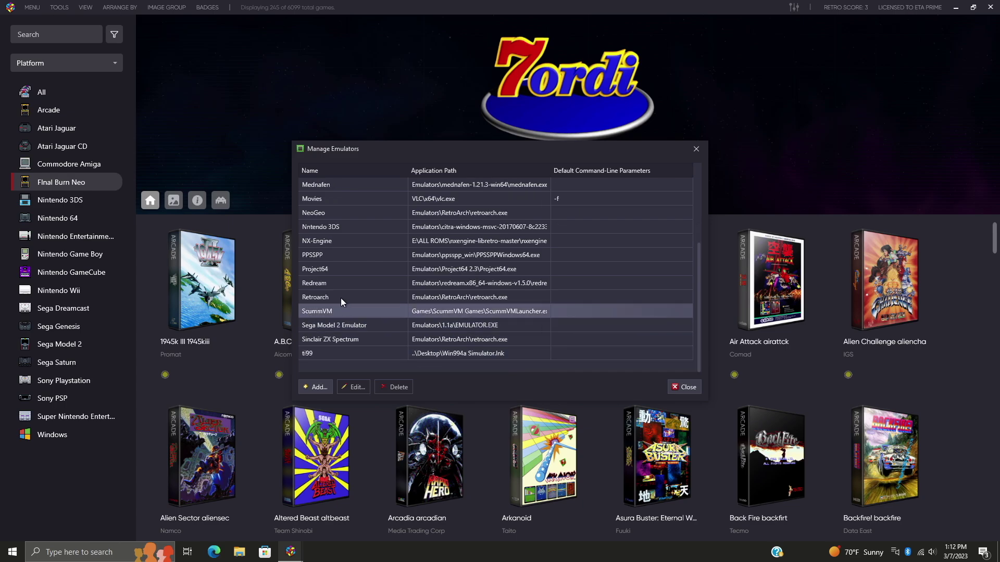
pyautogui.click(340, 284)
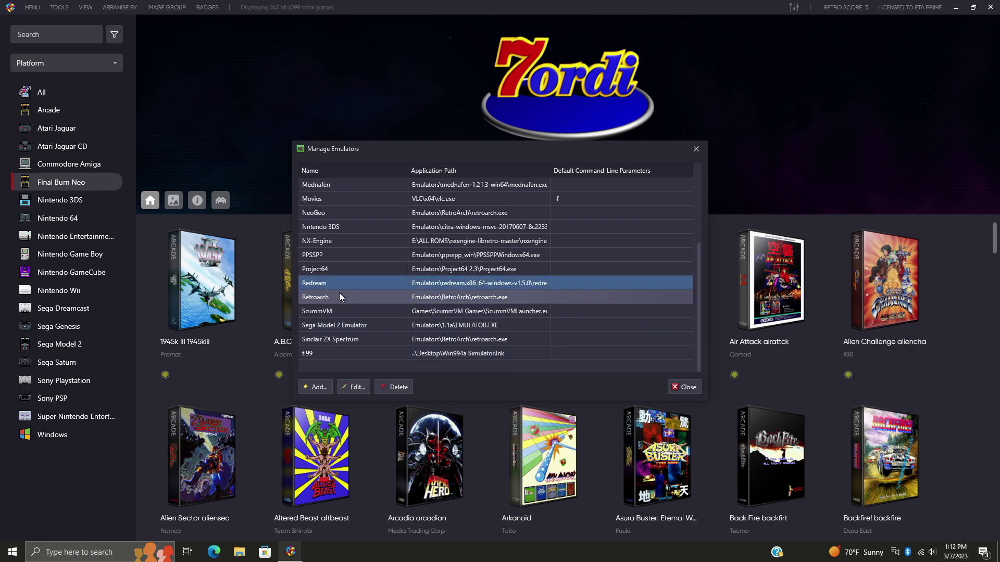
pyautogui.click(356, 388)
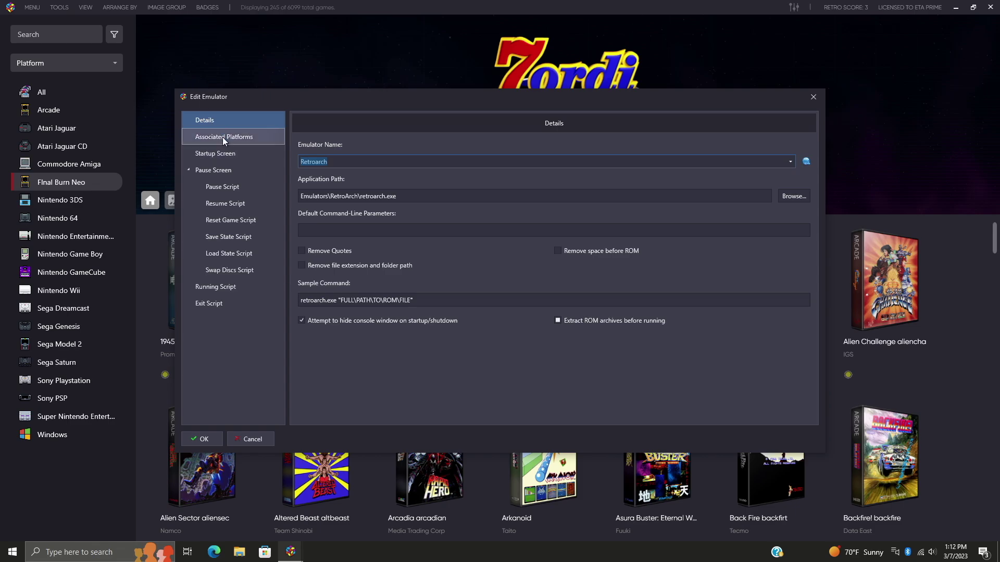
pyautogui.click(222, 137)
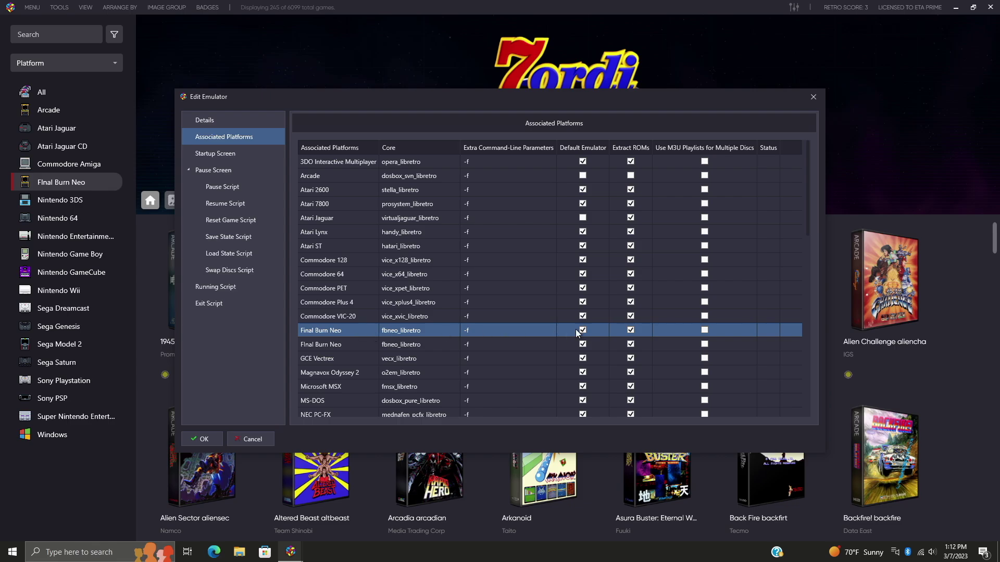
pyautogui.click(630, 330)
pyautogui.click(212, 440)
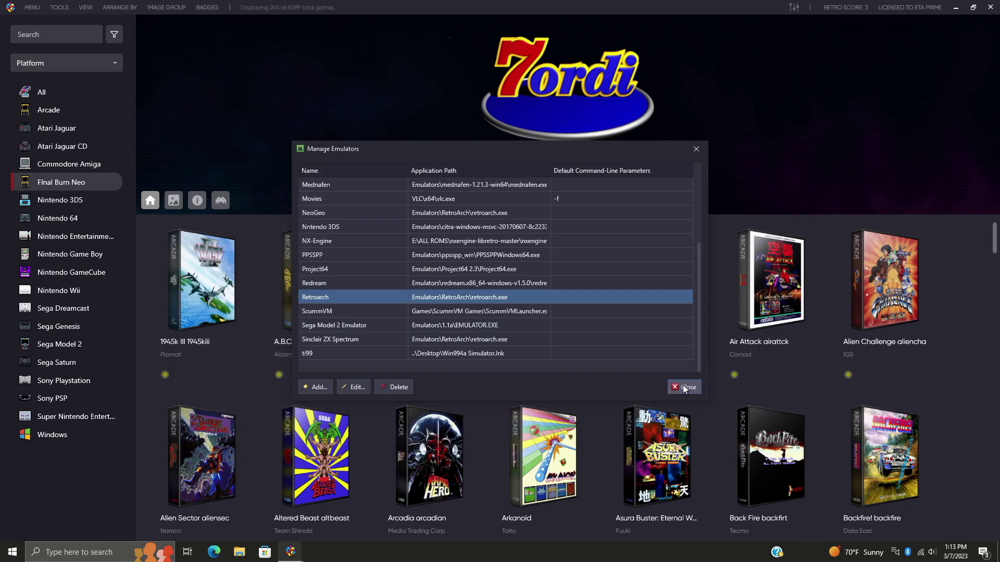
pyautogui.click(683, 386)
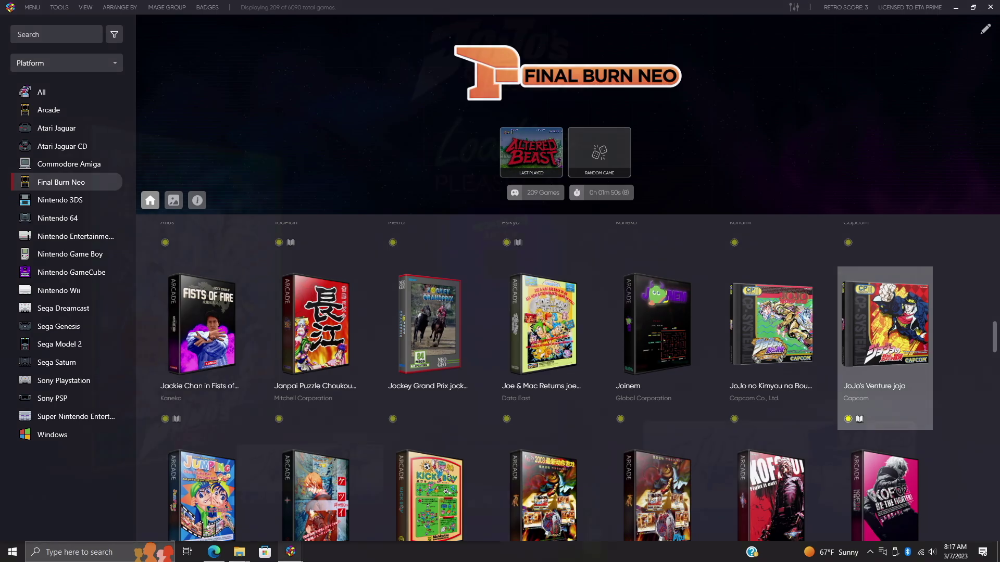
# - Launch the selected JoJo's Venture game with Enter
pyautogui.press('Return')
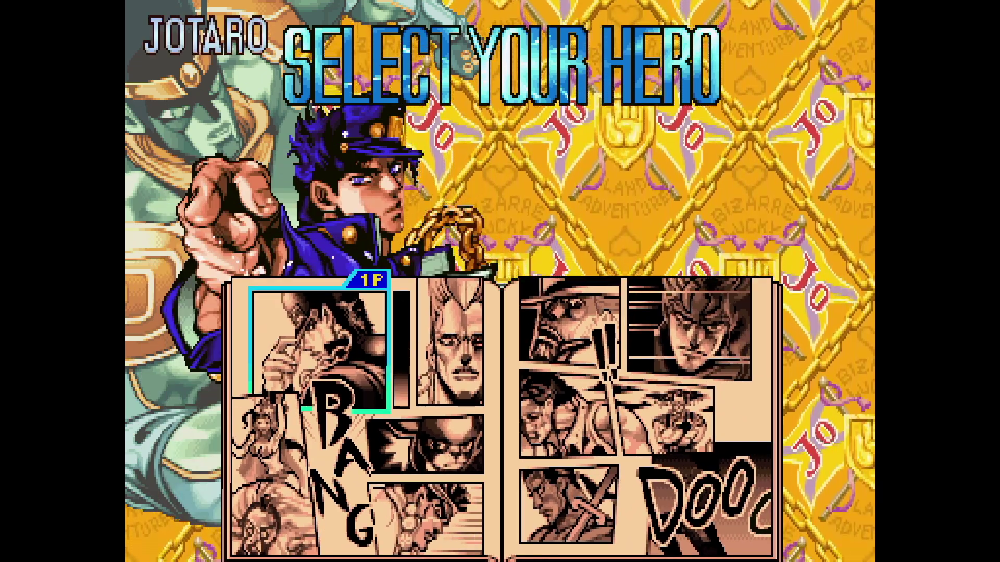
# - Pick Midler as the hero on the Select Your Hero screen
pyautogui.press('Right')
pyautogui.press('Right')
pyautogui.press('Right')
pyautogui.press('Right')
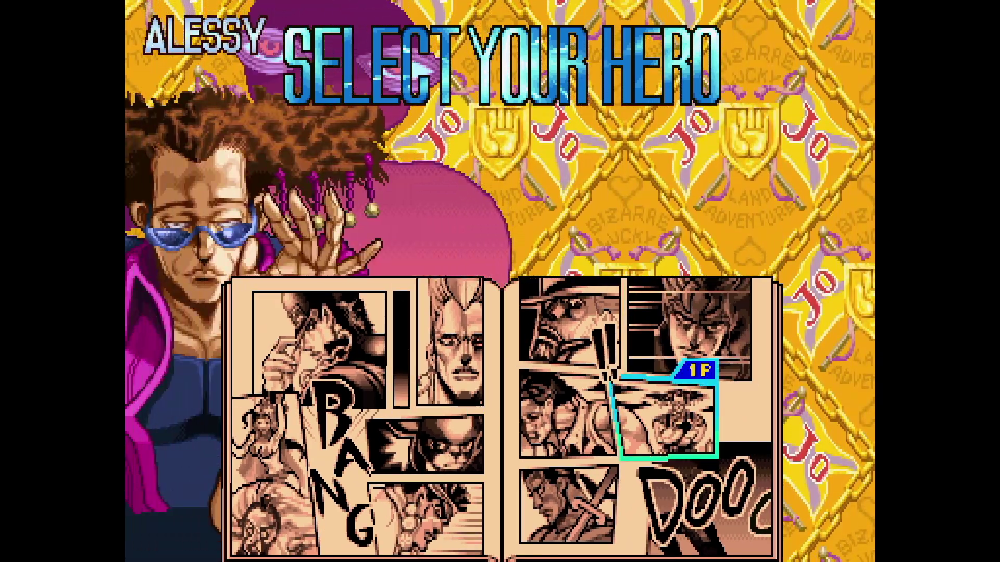
pyautogui.press('Right')
pyautogui.press('Right')
pyautogui.press('Right')
pyautogui.press('Right')
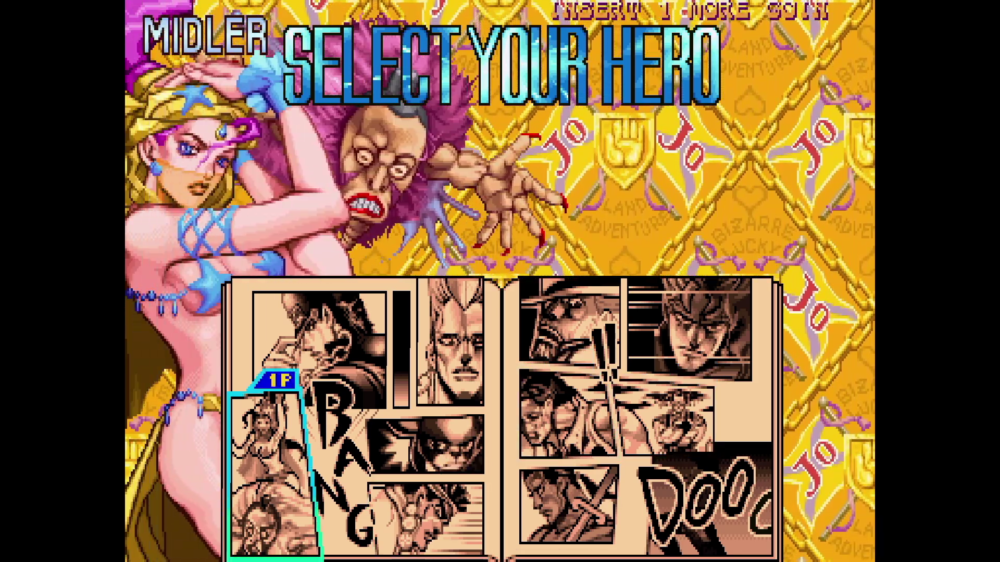
pyautogui.press('z')
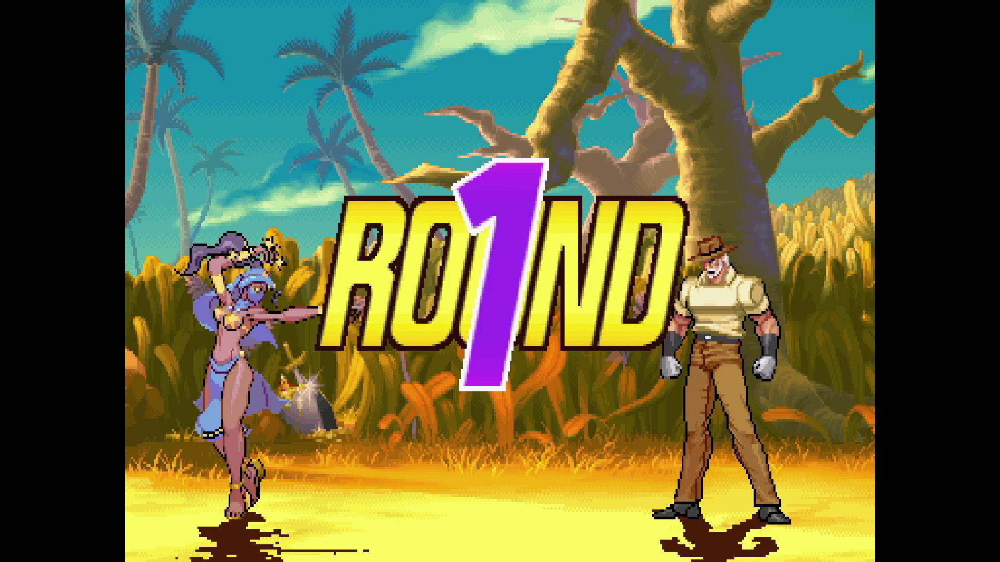
# - Start Round 1 by attacking and comboing the opponent, then jump away
pyautogui.press('Up')
pyautogui.press('ctrl')
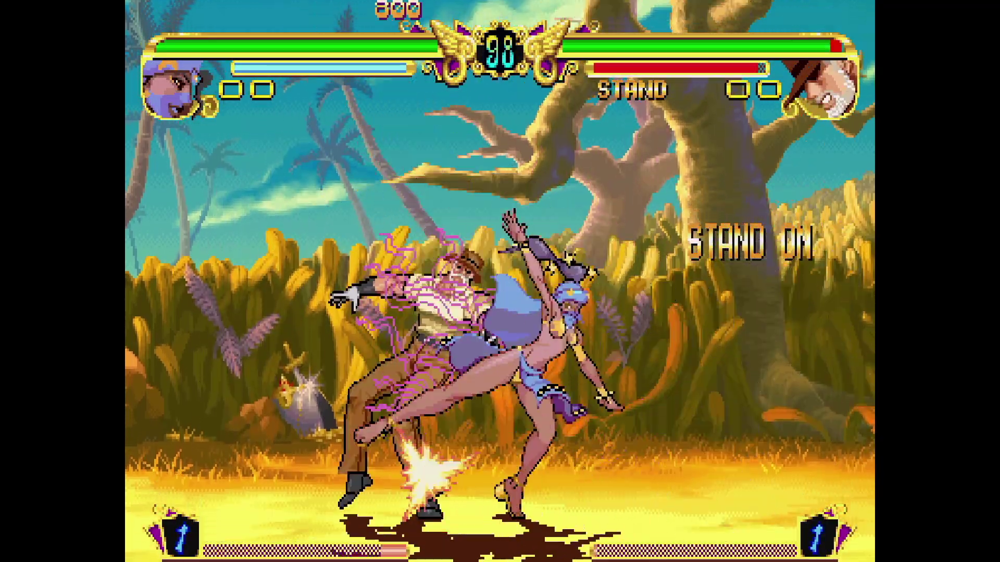
pyautogui.press('Up')
pyautogui.press('ctrl')
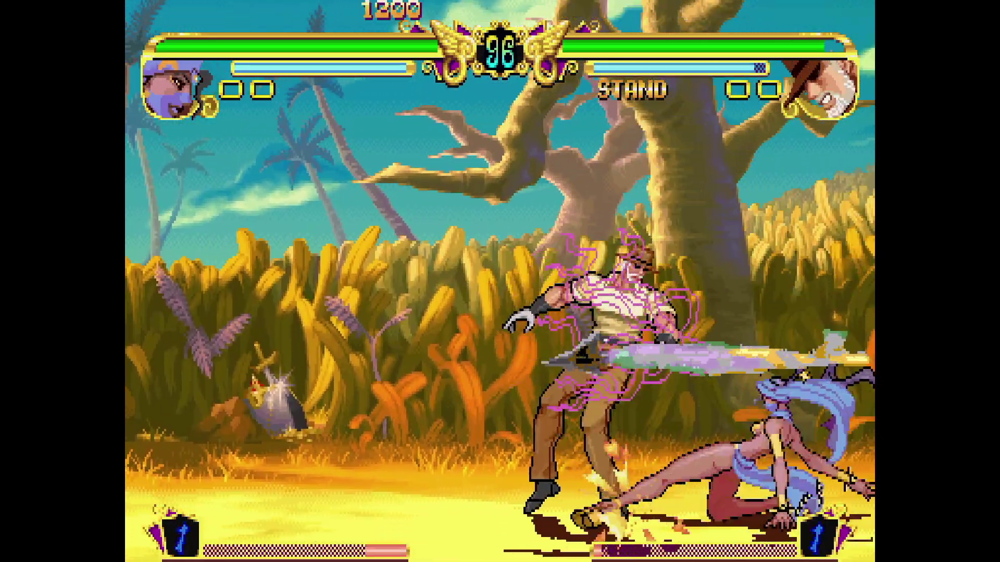
pyautogui.press('ctrl')
pyautogui.press('Up')
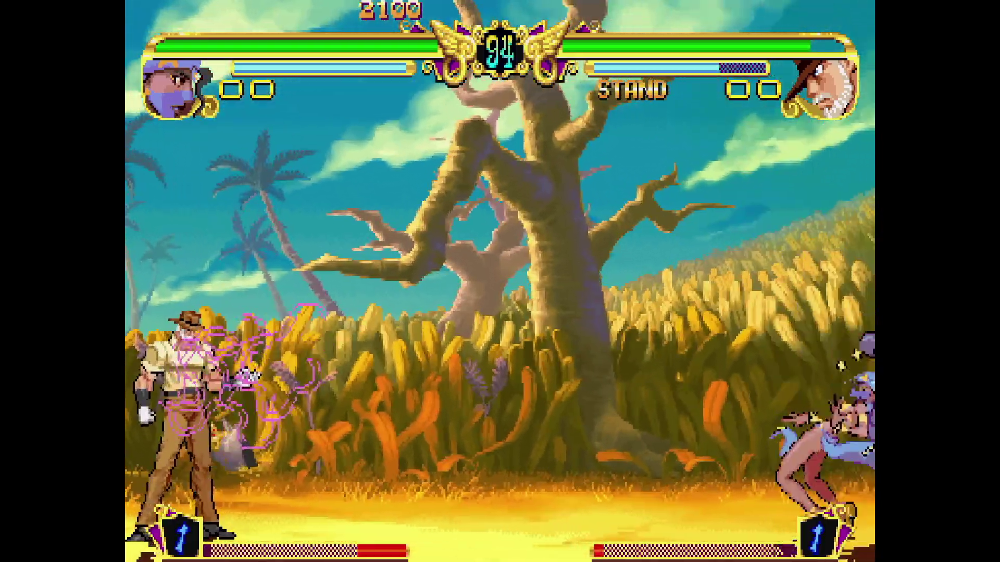
# - Jump in at the opponent and combo with Midler's summoned Stand
pyautogui.press('Up')
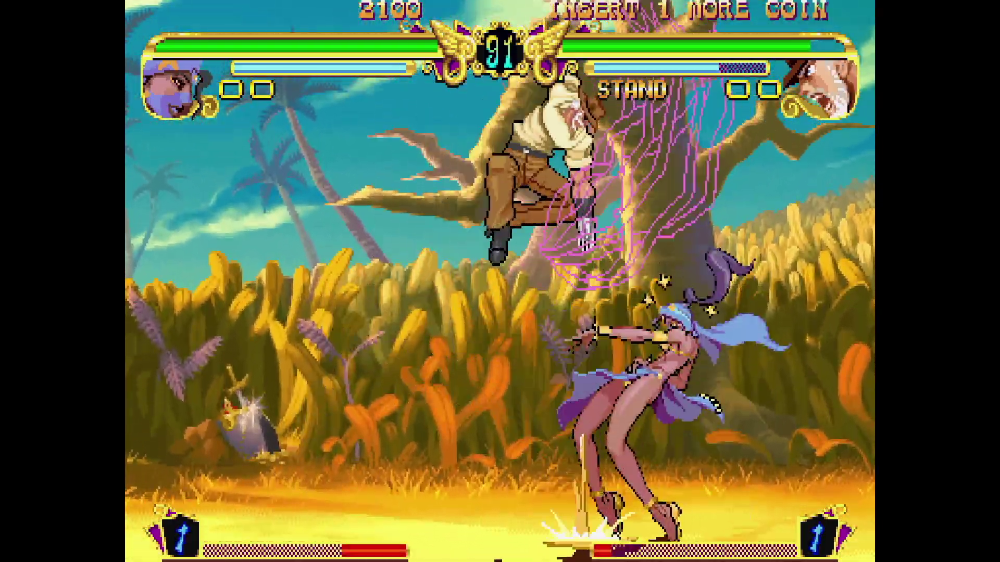
pyautogui.press('ctrl')
pyautogui.press('ctrl')
pyautogui.press('Up')
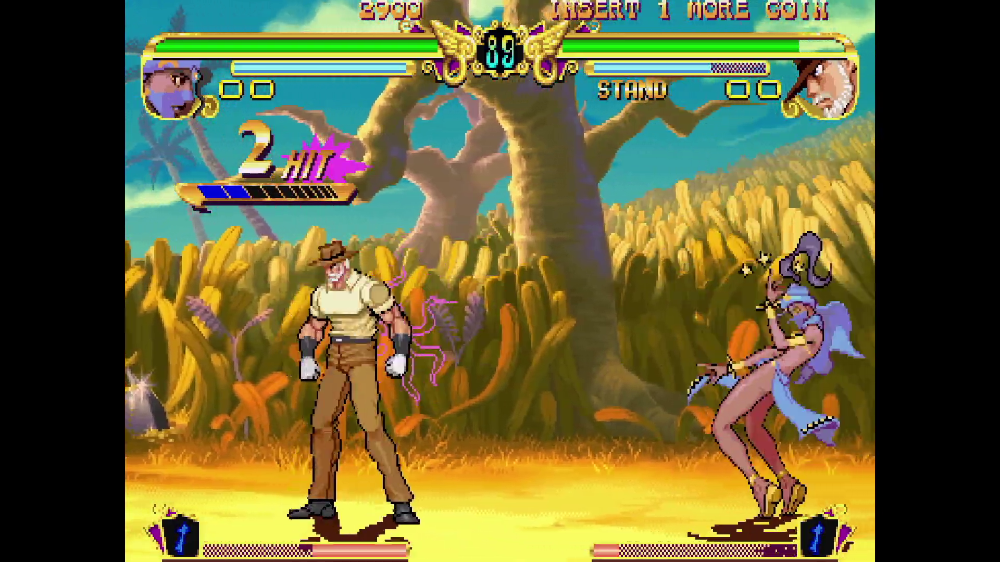
pyautogui.press('shift')
pyautogui.press('Up')
pyautogui.press('ctrl')
pyautogui.press('ctrl')
pyautogui.press('ctrl')
pyautogui.press('Up')
pyautogui.press('ctrl')
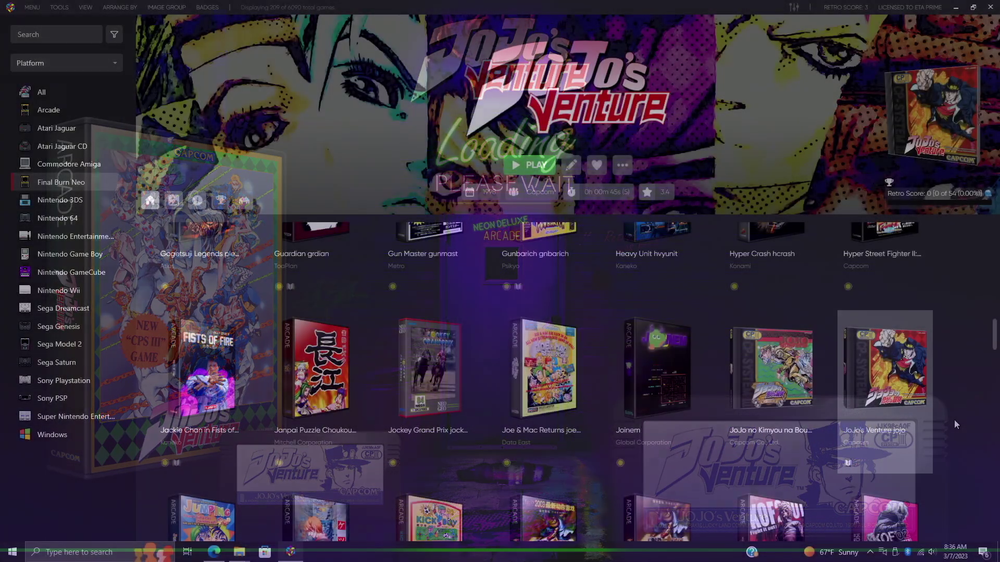
pyautogui.scroll(-2, 954, 424)
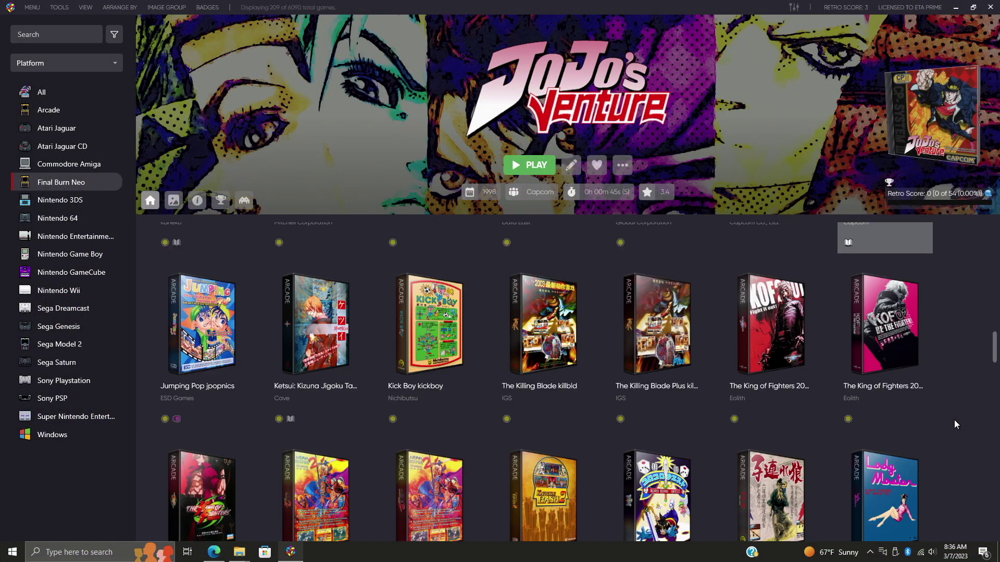
pyautogui.scroll(-2, 954, 424)
pyautogui.scroll(-3, 955, 424)
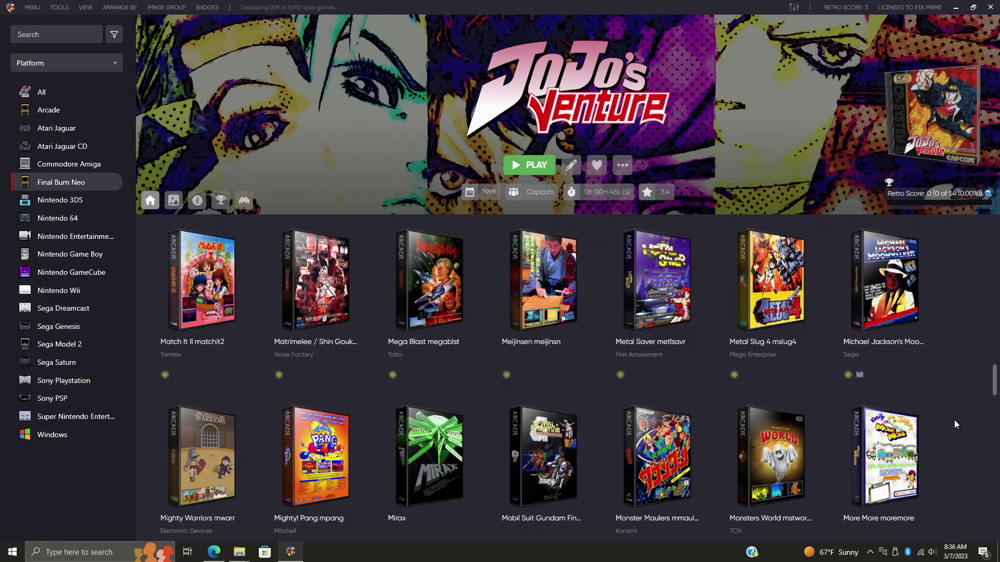
pyautogui.scroll(-2, 954, 420)
pyautogui.scroll(3, 954, 419)
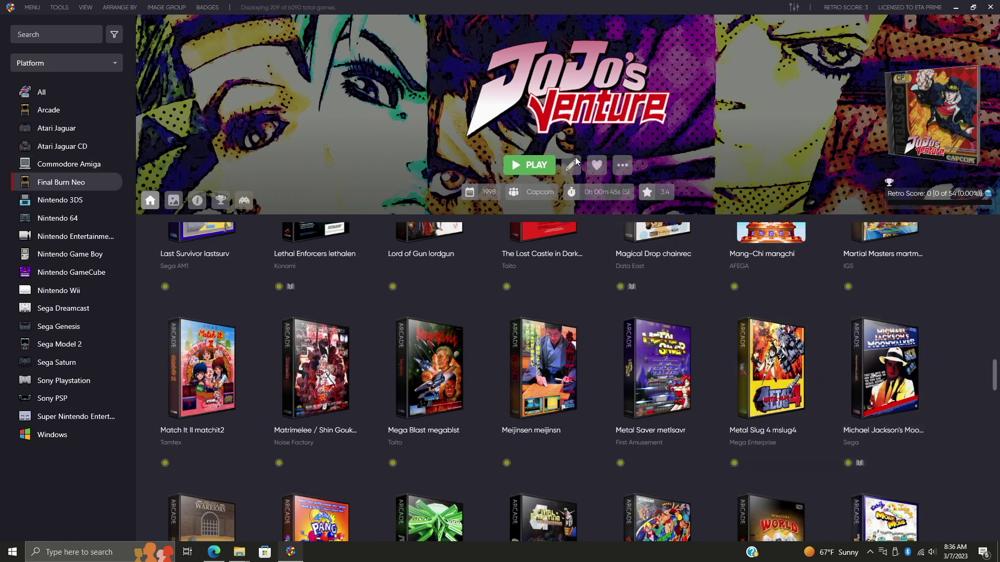
pyautogui.scroll(2, 947, 414)
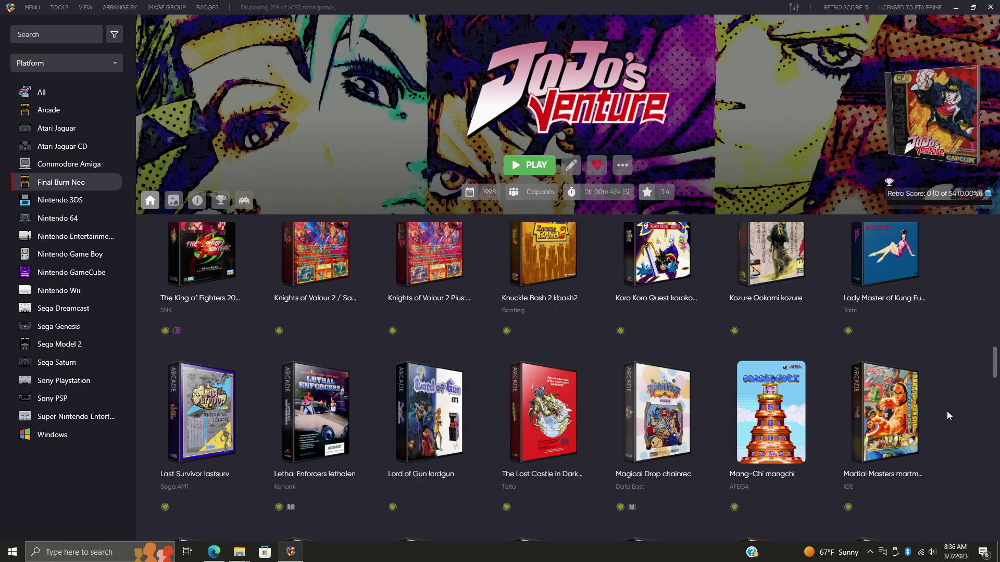
pyautogui.scroll(2, 948, 414)
pyautogui.scroll(3, 947, 414)
pyautogui.scroll(3, 947, 414)
pyautogui.scroll(3, 947, 413)
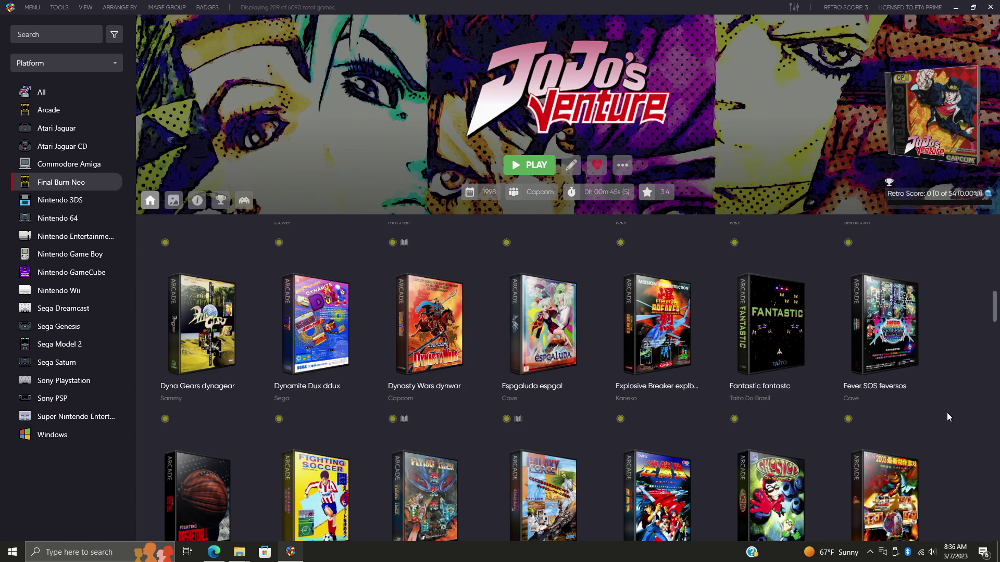
pyautogui.scroll(3, 946, 415)
pyautogui.scroll(2, 946, 415)
pyautogui.scroll(2, 946, 415)
pyautogui.scroll(1, 946, 415)
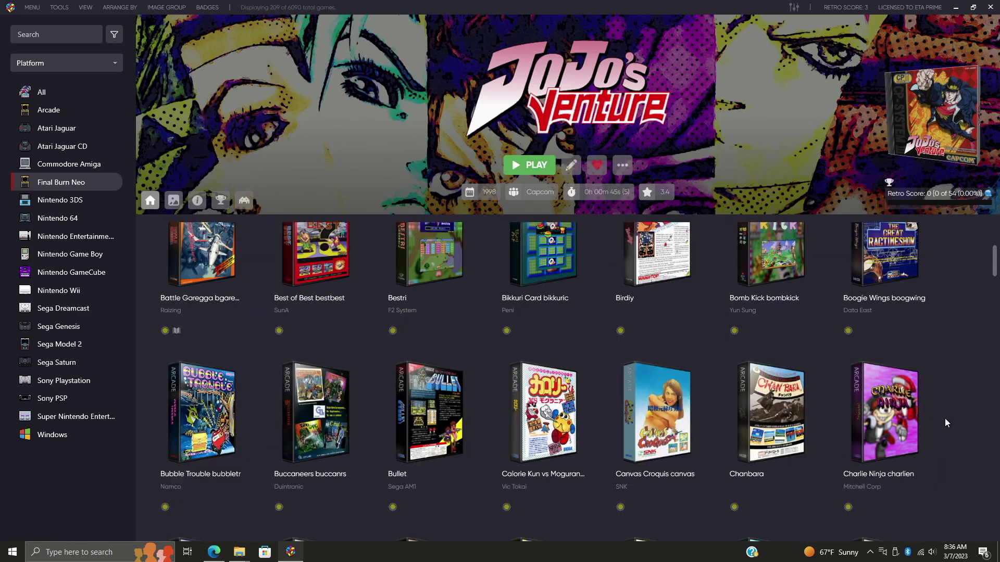
pyautogui.scroll(3, 945, 418)
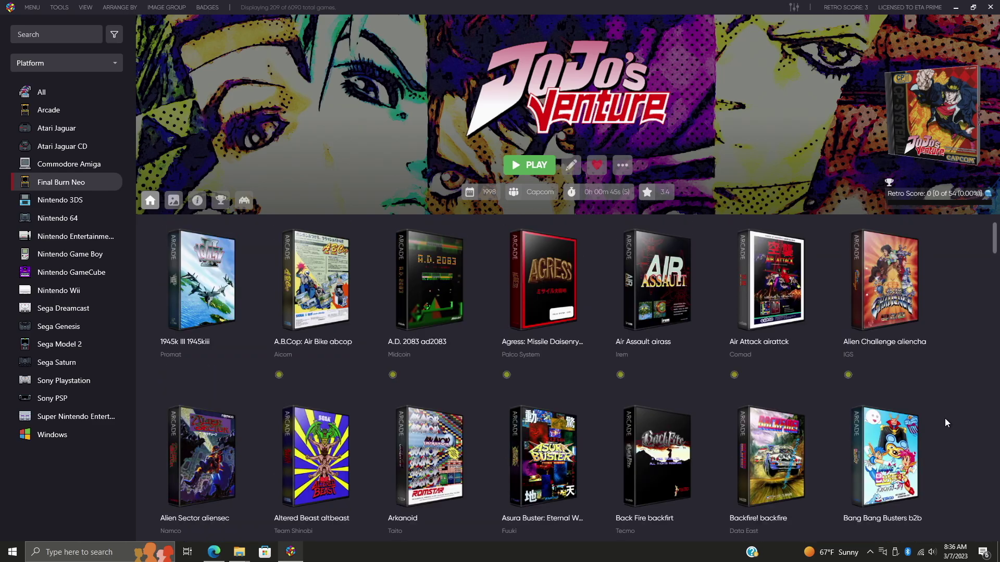
pyautogui.scroll(-3, 945, 418)
pyautogui.scroll(-3, 945, 418)
pyautogui.scroll(-3, 944, 418)
pyautogui.scroll(-3, 946, 420)
pyautogui.scroll(-3, 945, 419)
pyautogui.scroll(-1, 945, 420)
pyautogui.scroll(-1, 945, 419)
pyautogui.scroll(-2, 944, 418)
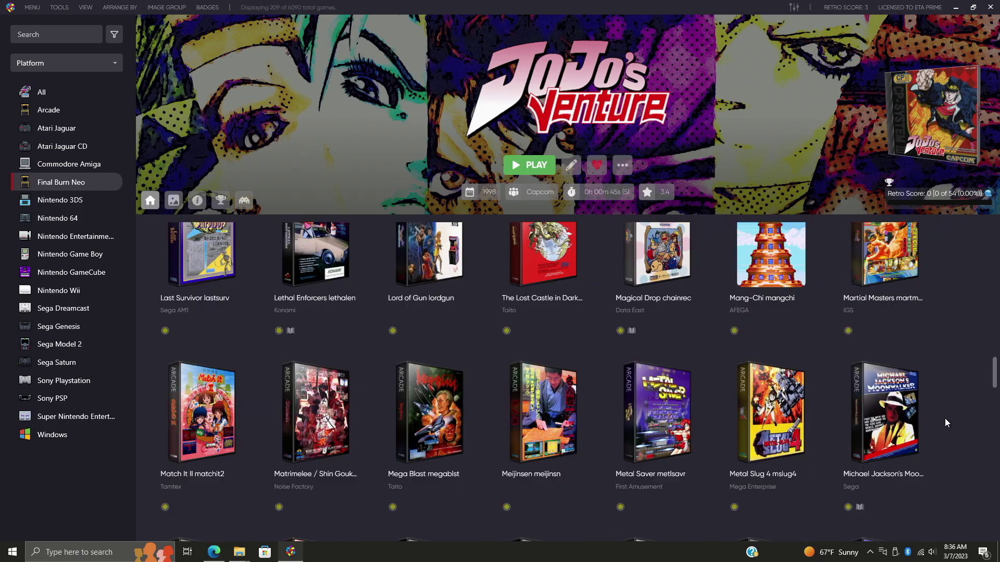